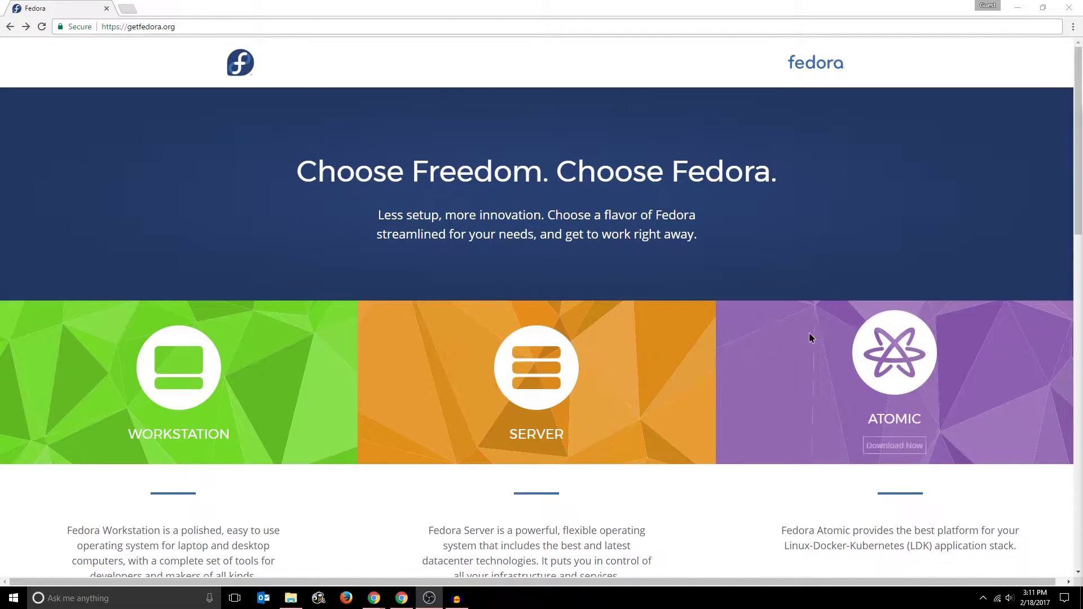
- Scroll the getfedora.org home page and open the Workstation tile's Download Now page
scroll(251, 248, down, 1)
scroll(250, 248, up, 1)
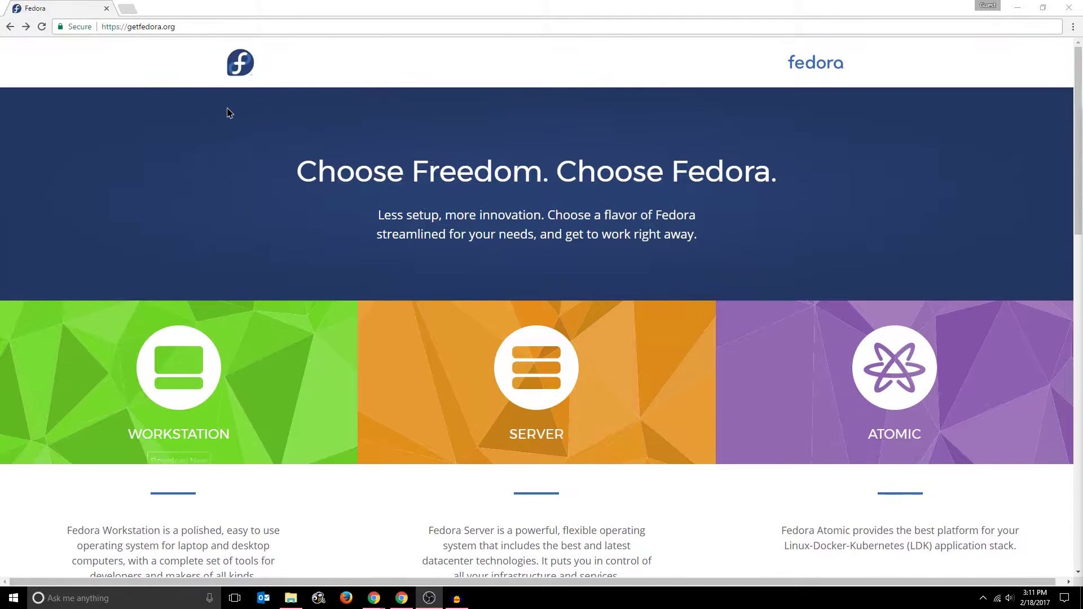
drag(176, 27, 127, 36)
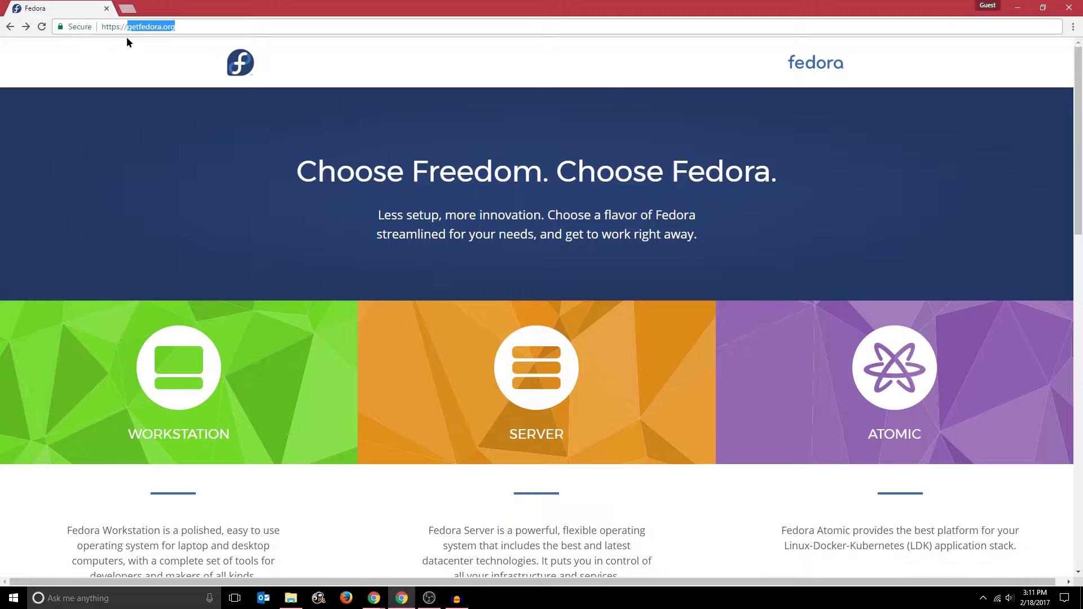
click(167, 136)
scroll(265, 135, down, 3)
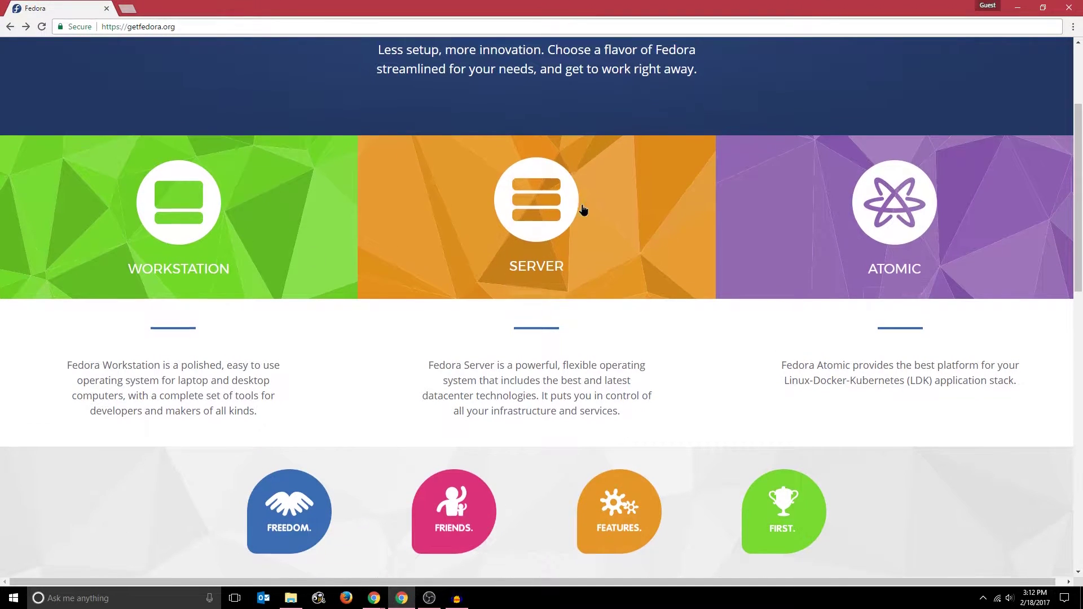
scroll(579, 213, up, 3)
scroll(578, 216, down, 2)
mouse_move(203, 266)
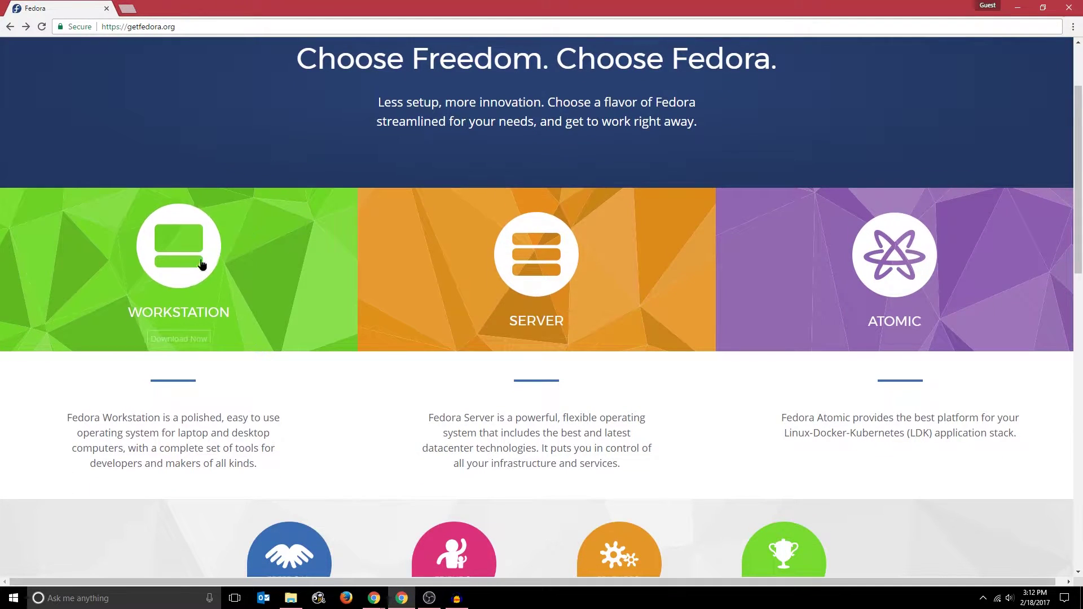
click(187, 334)
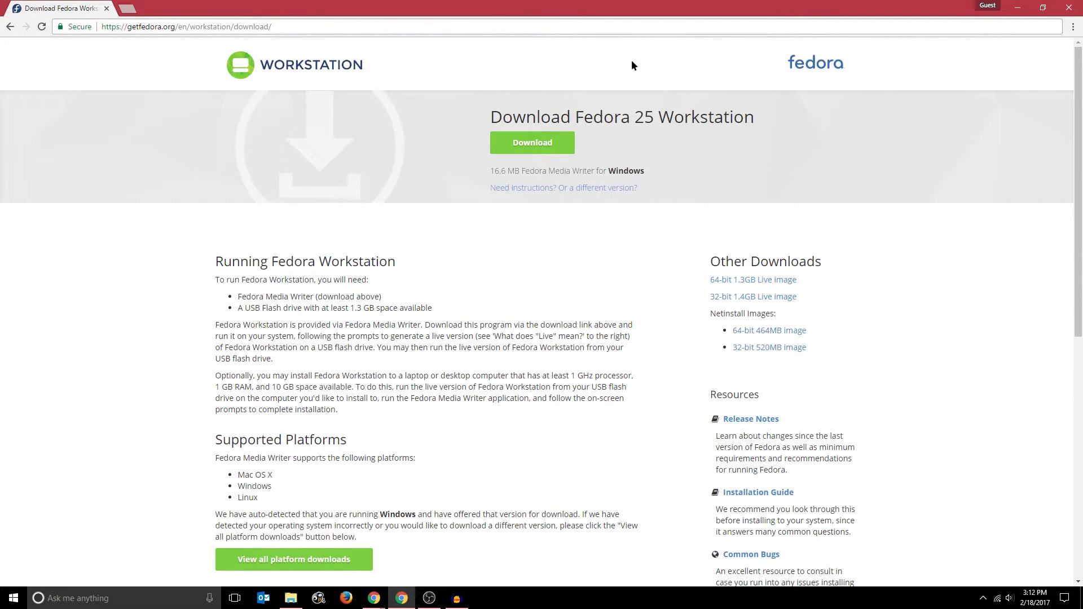
scroll(586, 166, down, 3)
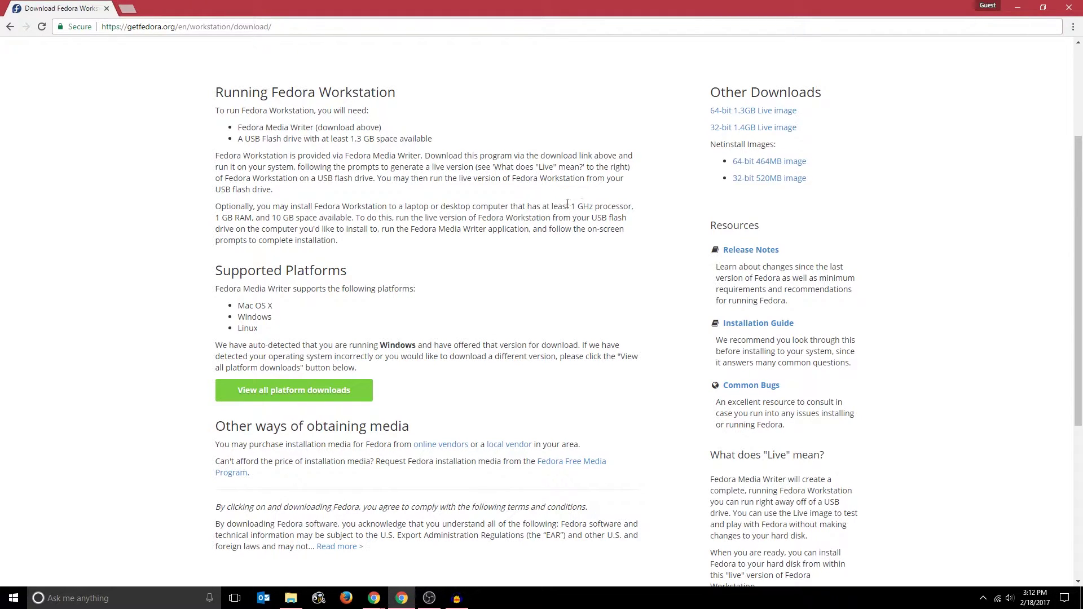
drag(571, 207, 633, 206)
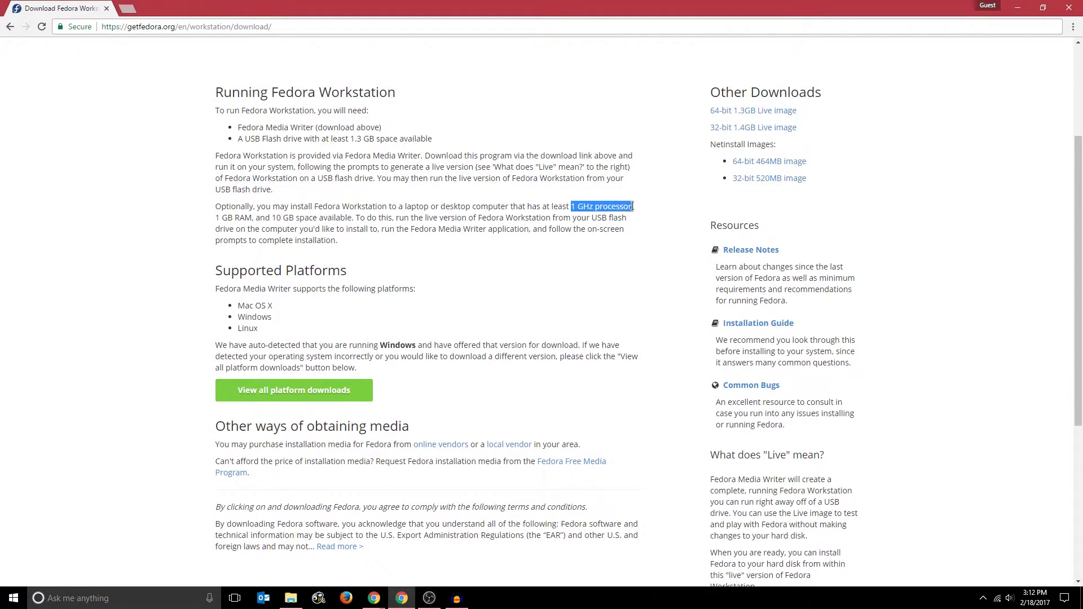
drag(216, 216, 253, 218)
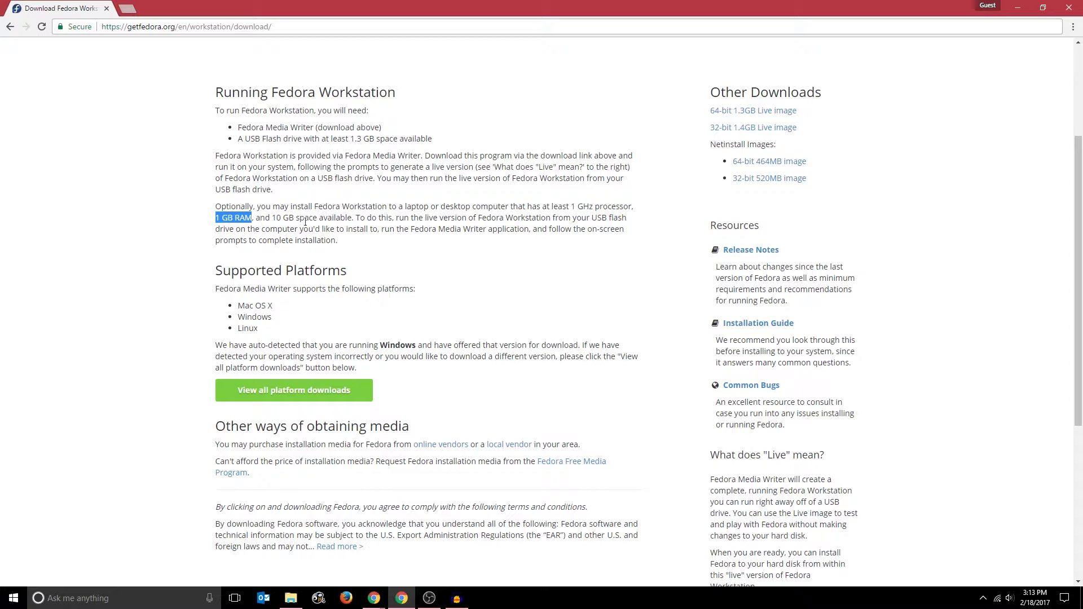
click(313, 222)
- Download the 64-bit 1.3GB Fedora Workstation Live ISO from Other Downloads
scroll(291, 208, up, 2)
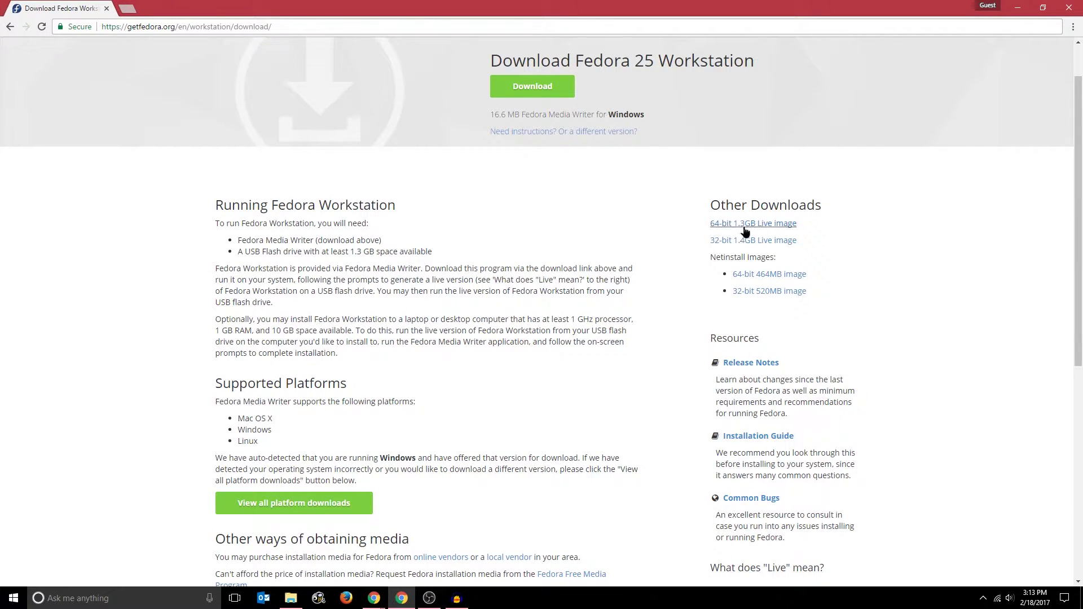
drag(799, 224, 718, 220)
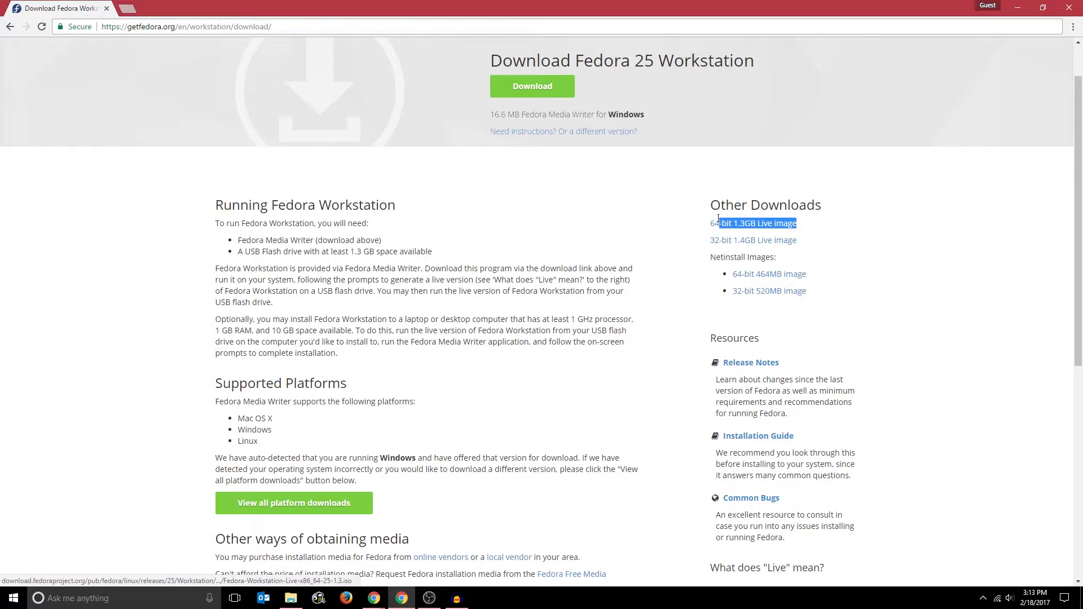
click(733, 231)
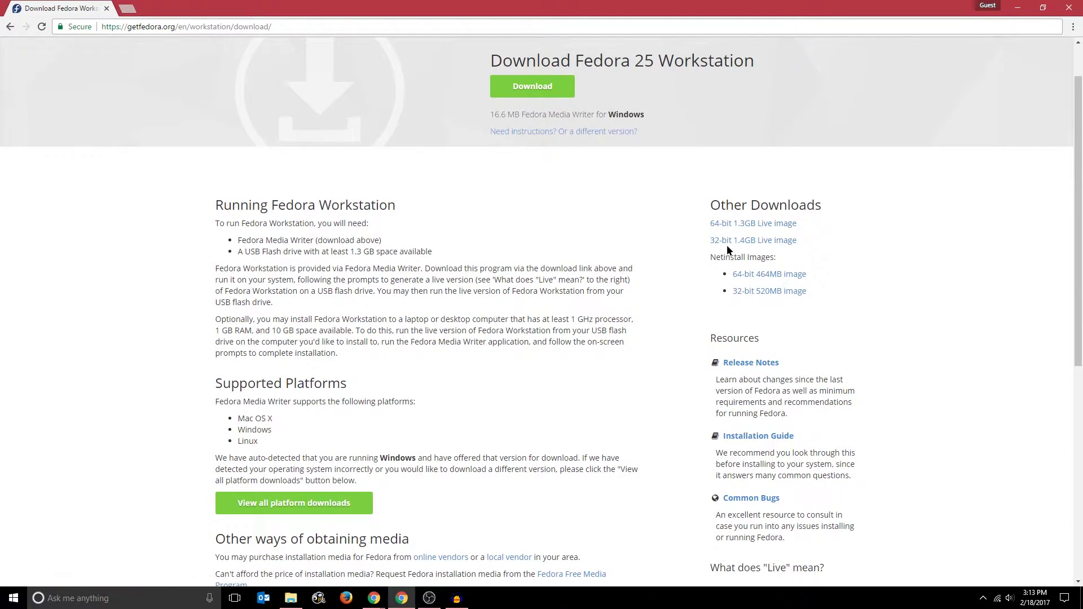
scroll(705, 201, up, 1)
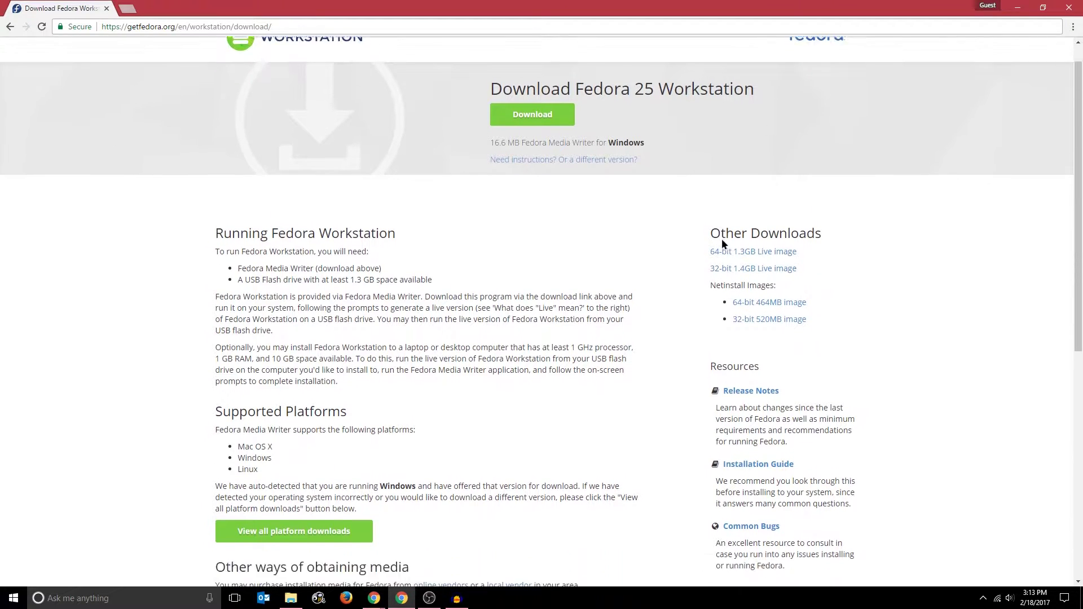
scroll(722, 238, down, 1)
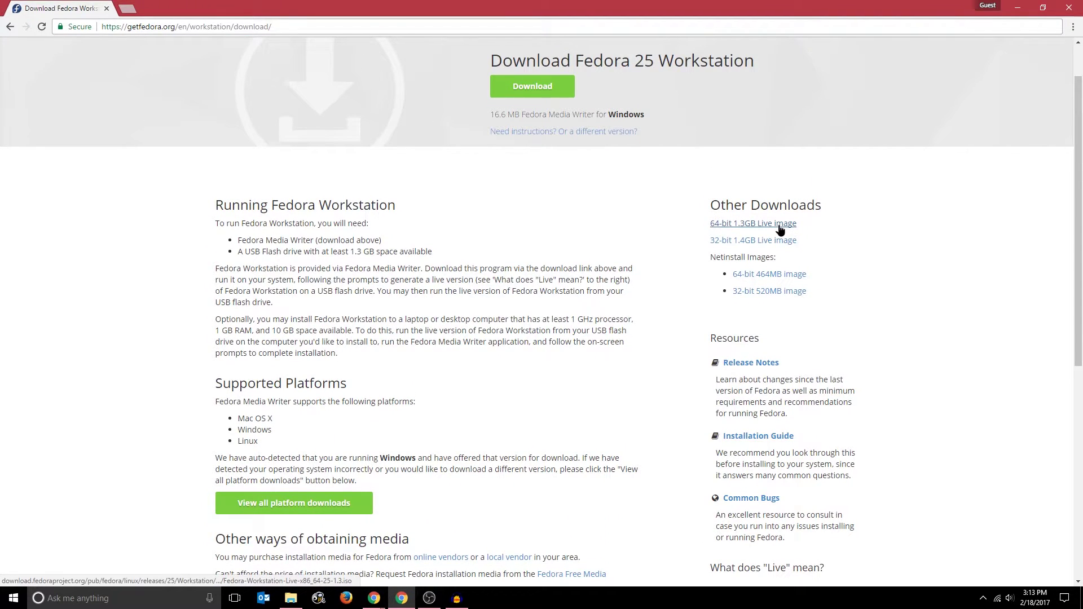
click(780, 227)
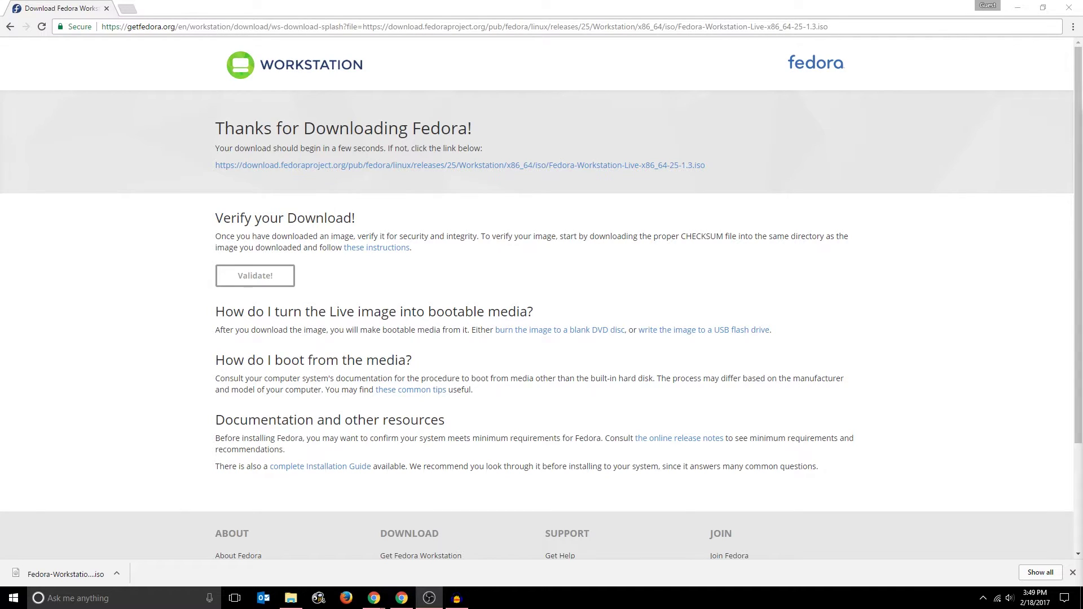
- Search Google for 'rufus' in a new tab and open the rufus.akeo.ie result
click(622, 239)
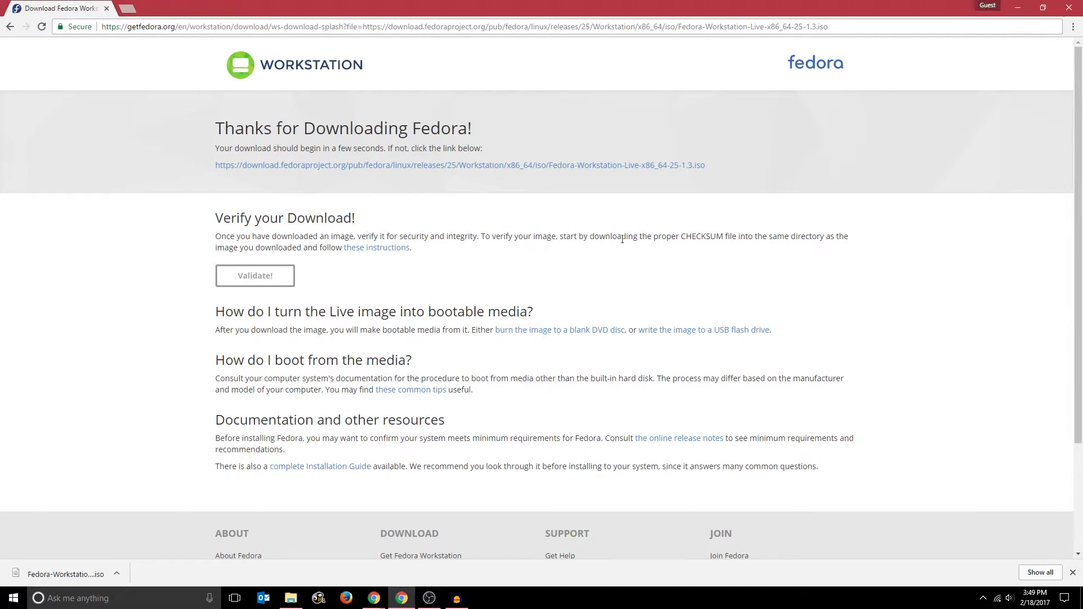
key(ctrl+t)
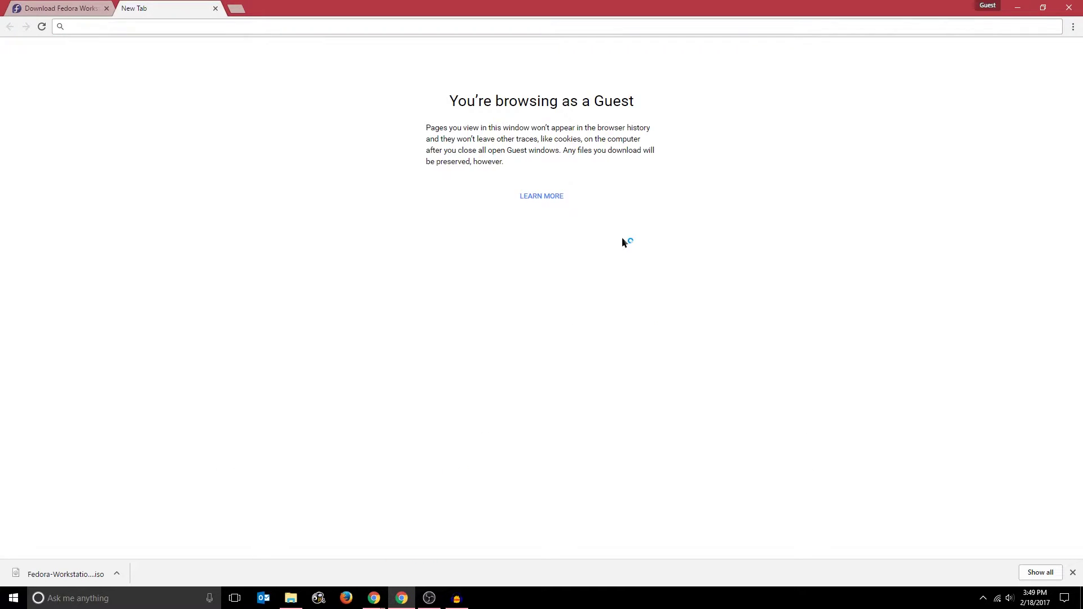
text(rufus)
key(Return)
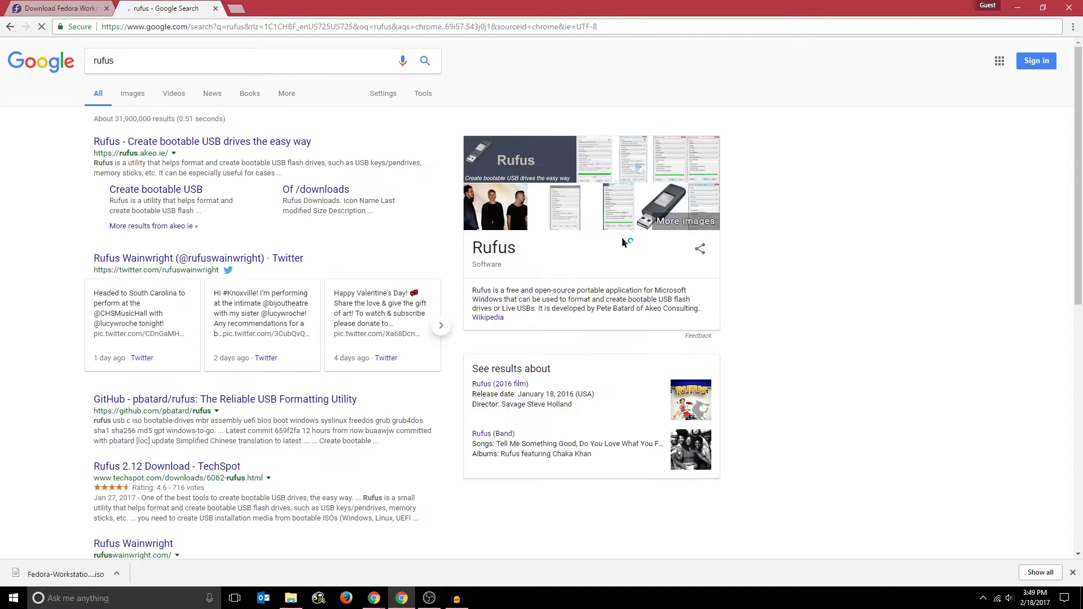
click(275, 143)
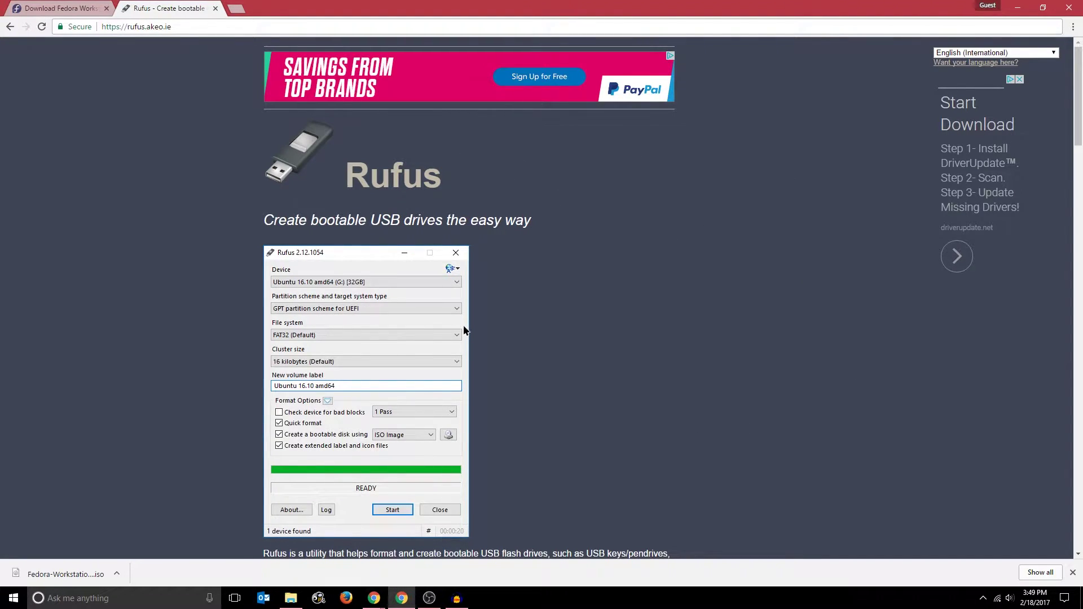
- Review the Rufus Download section, then open the Downloads\linux folder holding rufus-2.12.exe
scroll(466, 332, down, 1)
scroll(465, 332, down, 6)
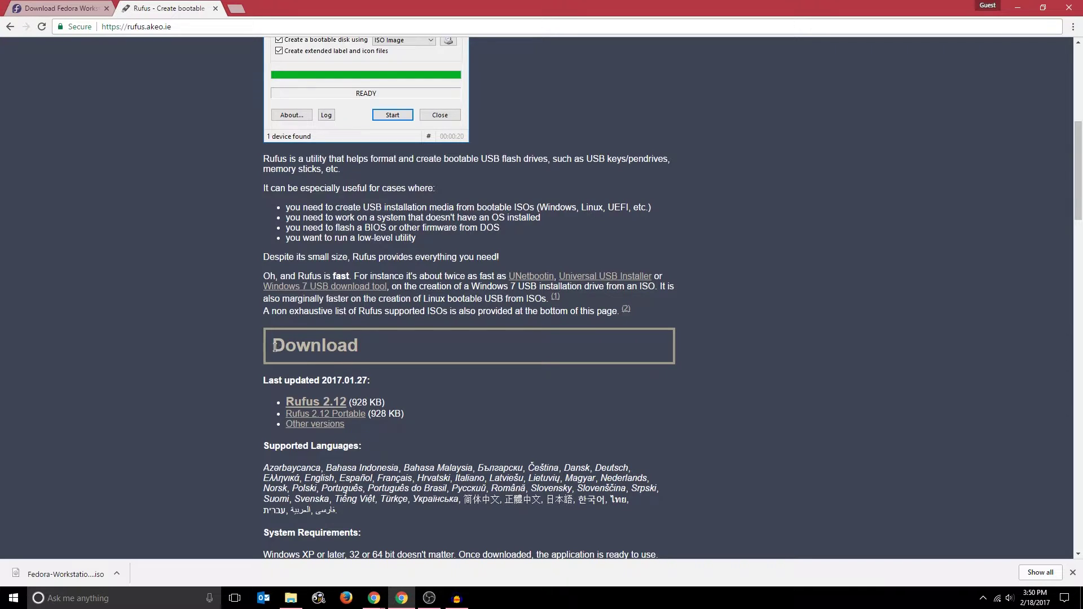
drag(272, 345, 326, 446)
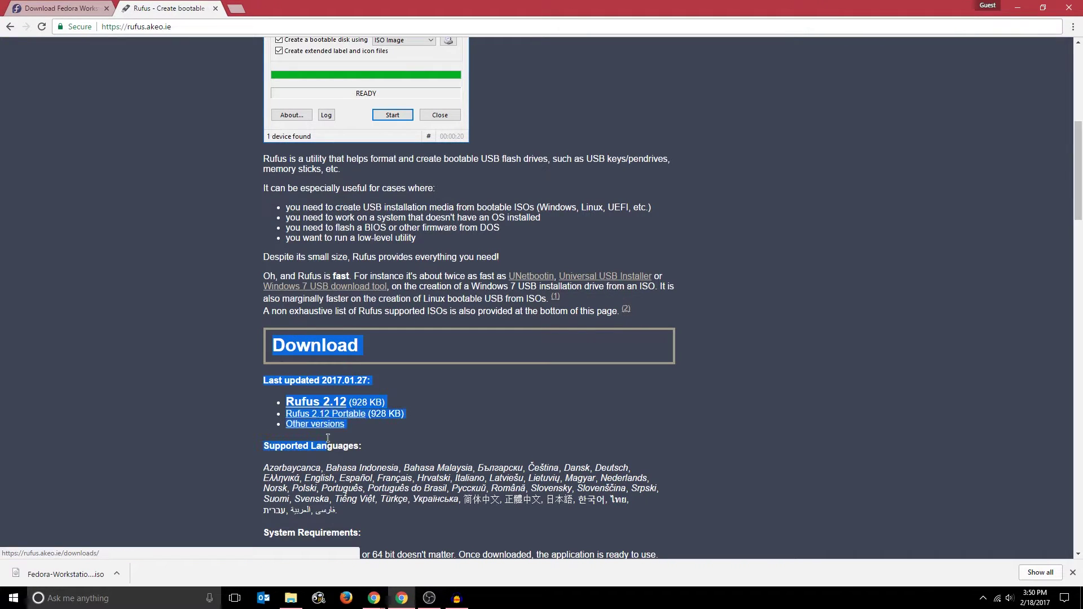
click(359, 398)
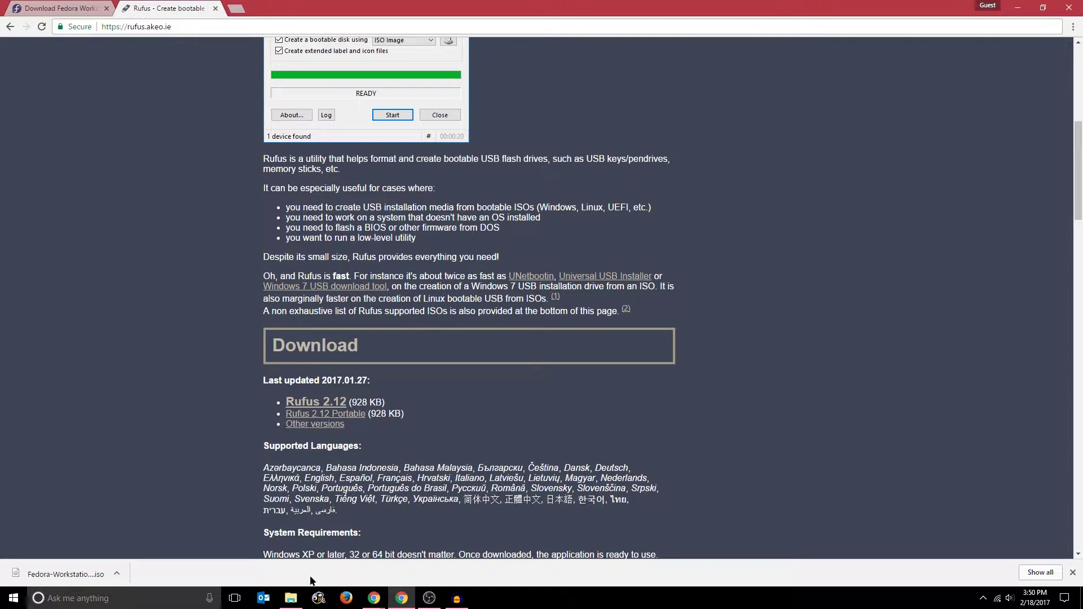
click(293, 598)
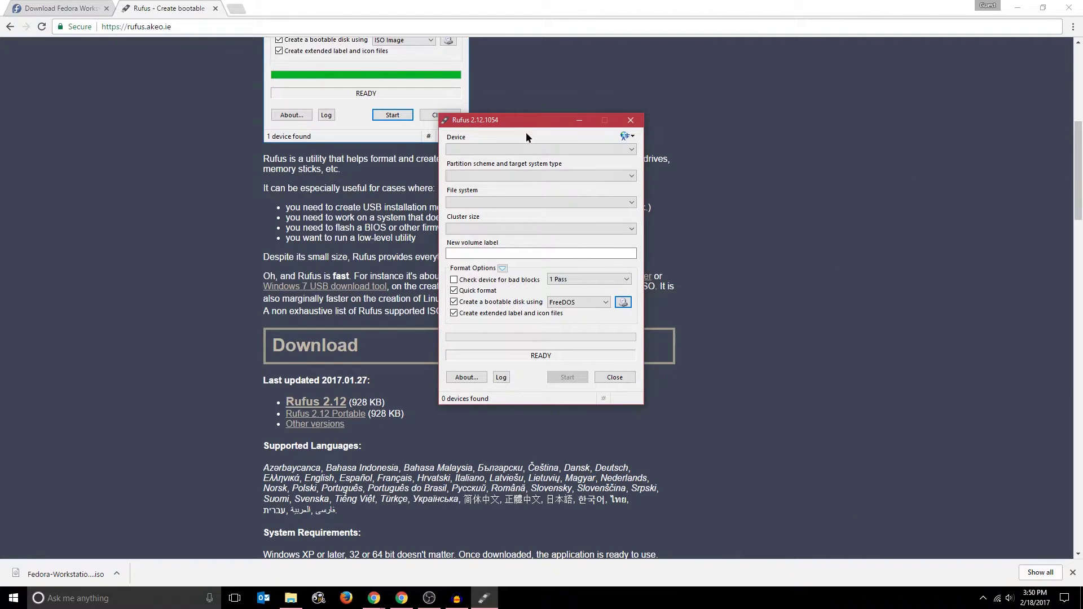
drag(519, 123, 801, 136)
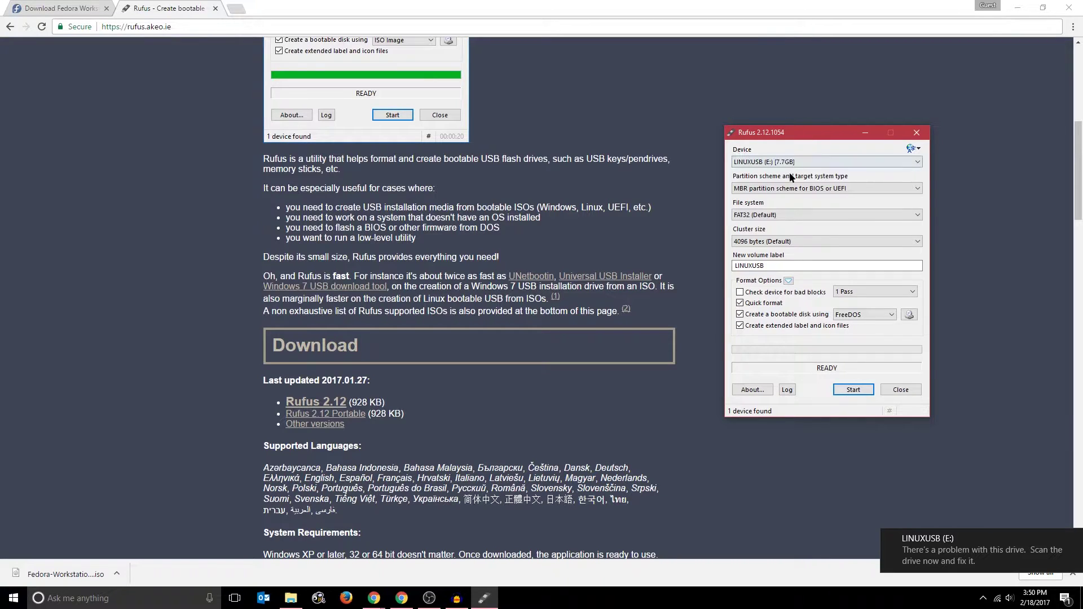
click(767, 161)
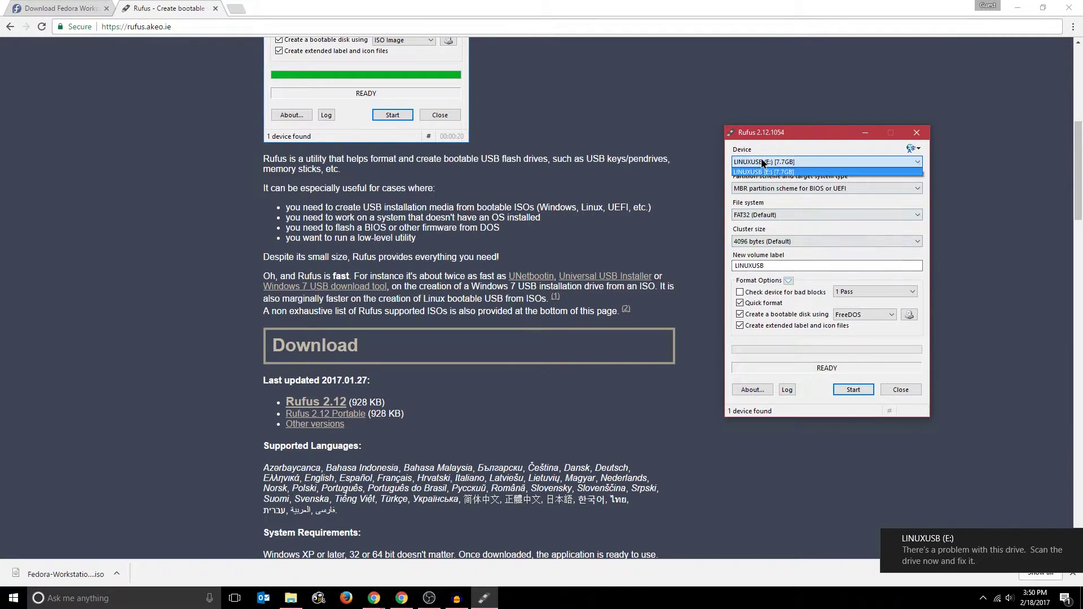
click(762, 172)
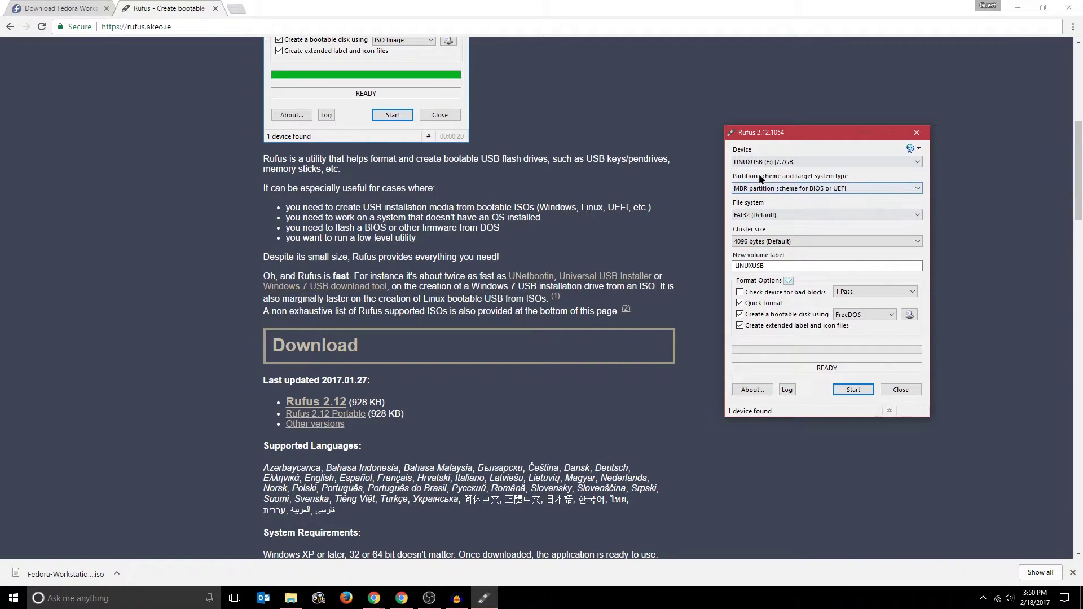
click(740, 165)
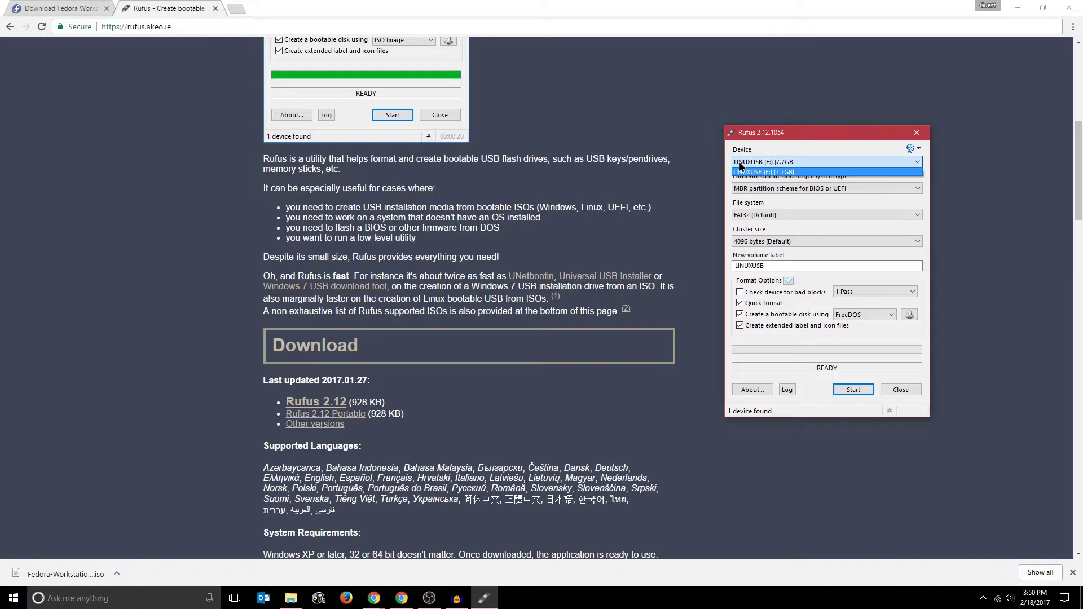
click(754, 175)
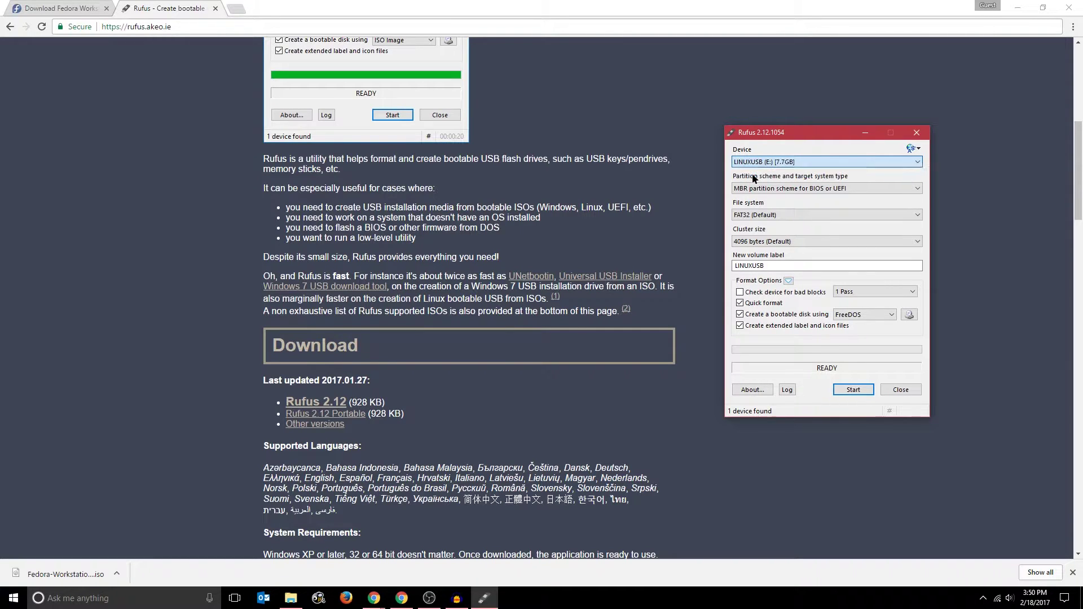
click(739, 193)
click(738, 207)
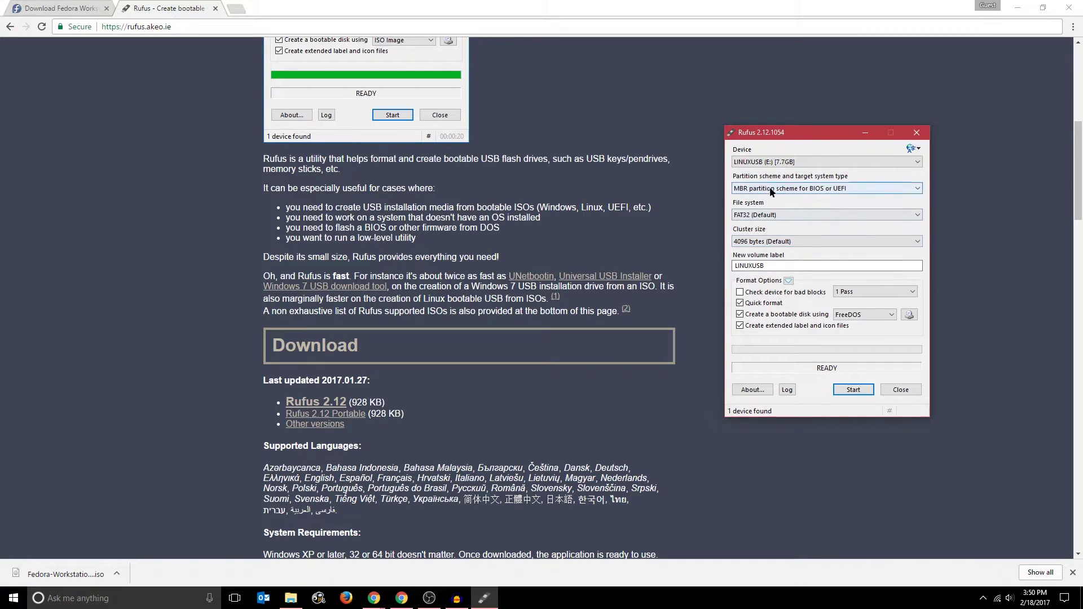
- Load Fedora-Workstation-Live-x86_64-25-1.3.iso as the boot image and set the volume label to USBDRIVE
click(909, 314)
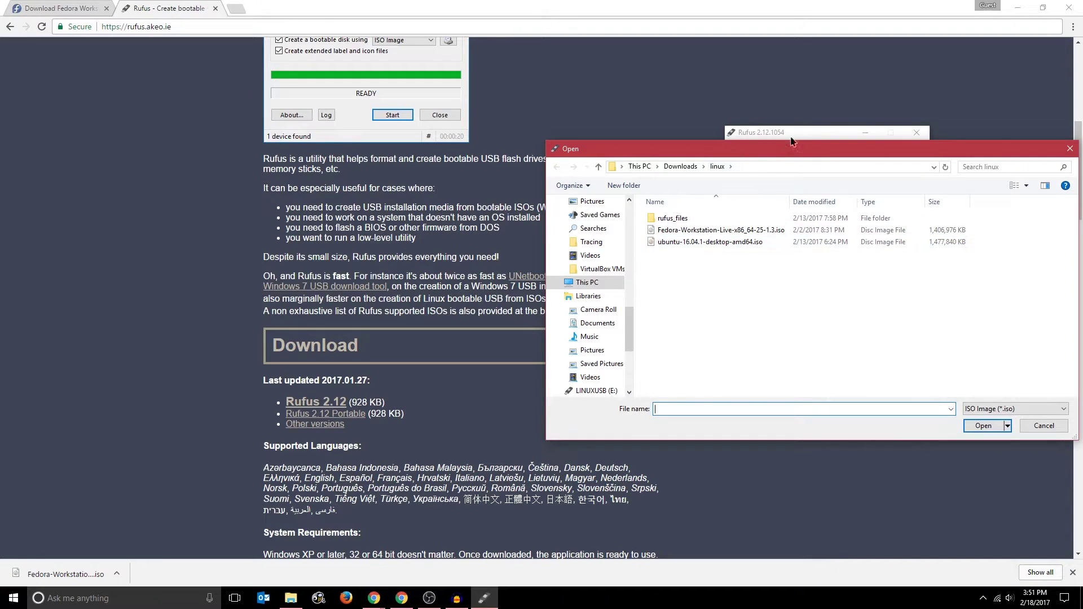
drag(781, 153, 605, 140)
click(544, 218)
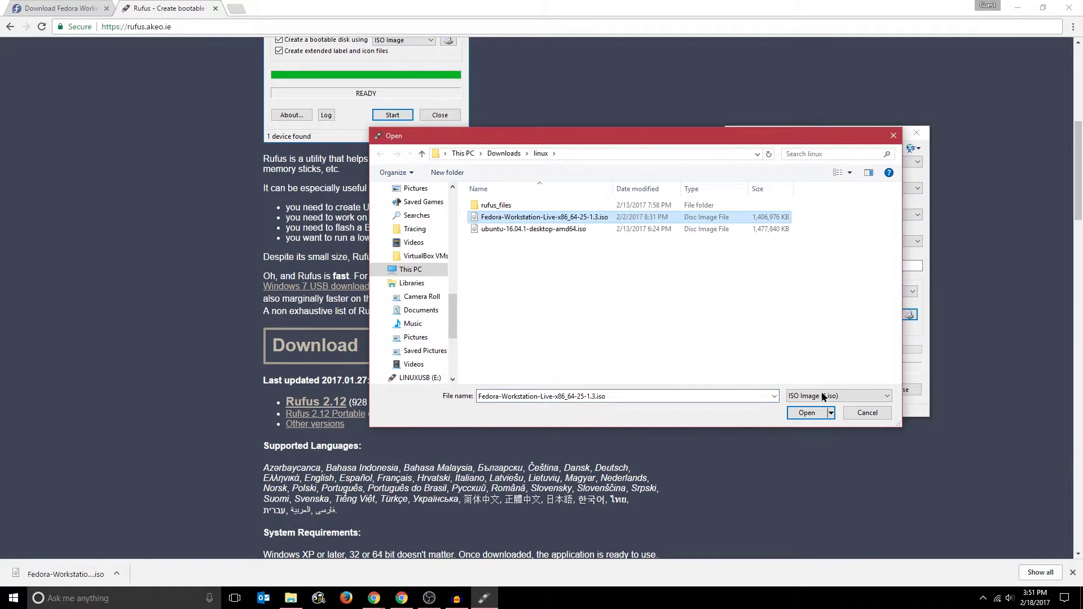
click(811, 413)
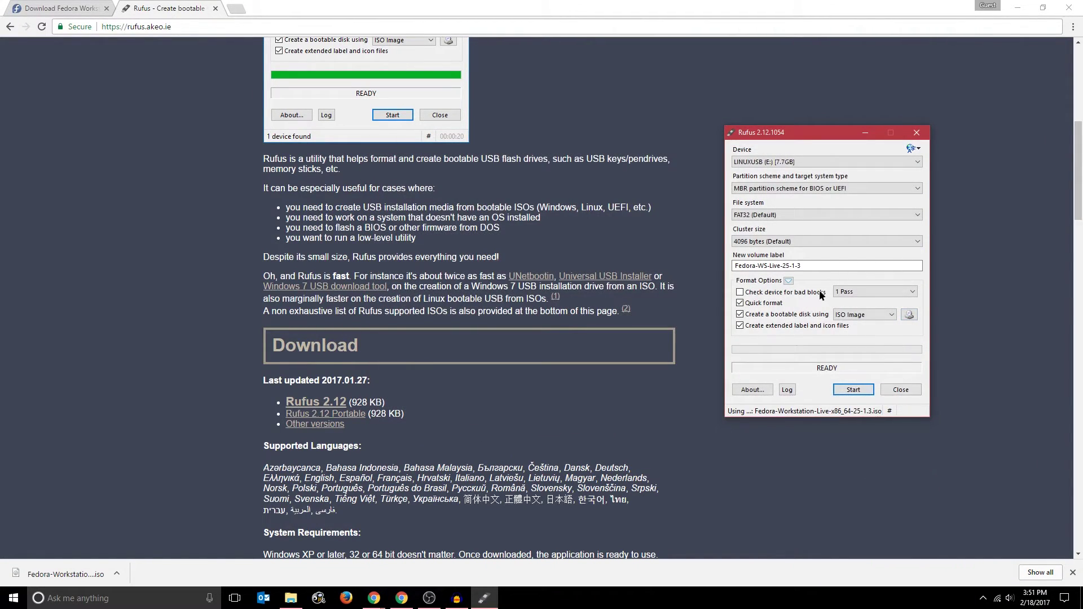
double_click(850, 260)
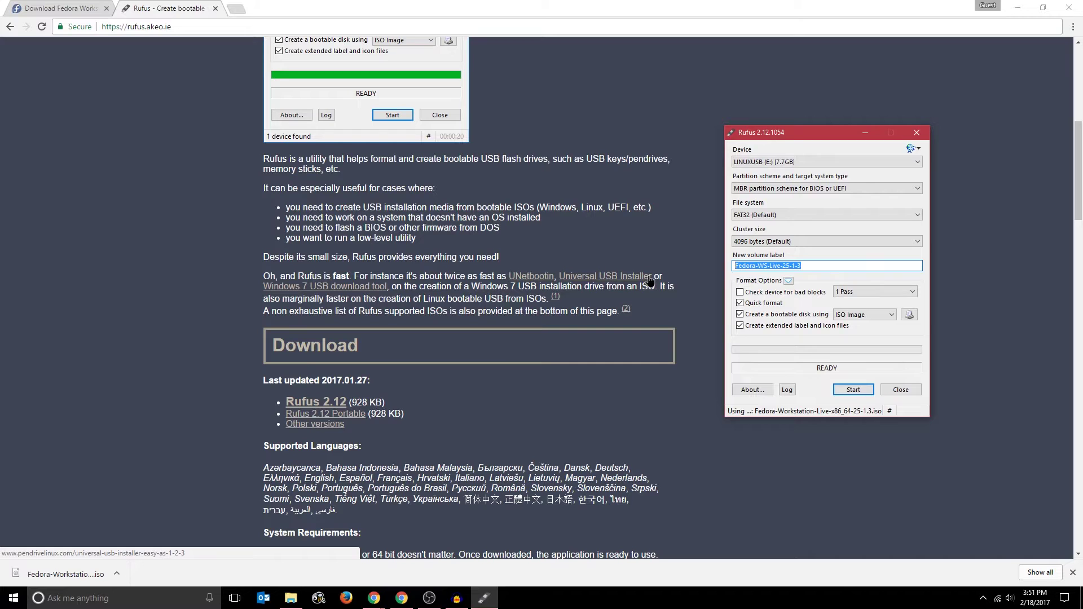
text(USBDRIVE)
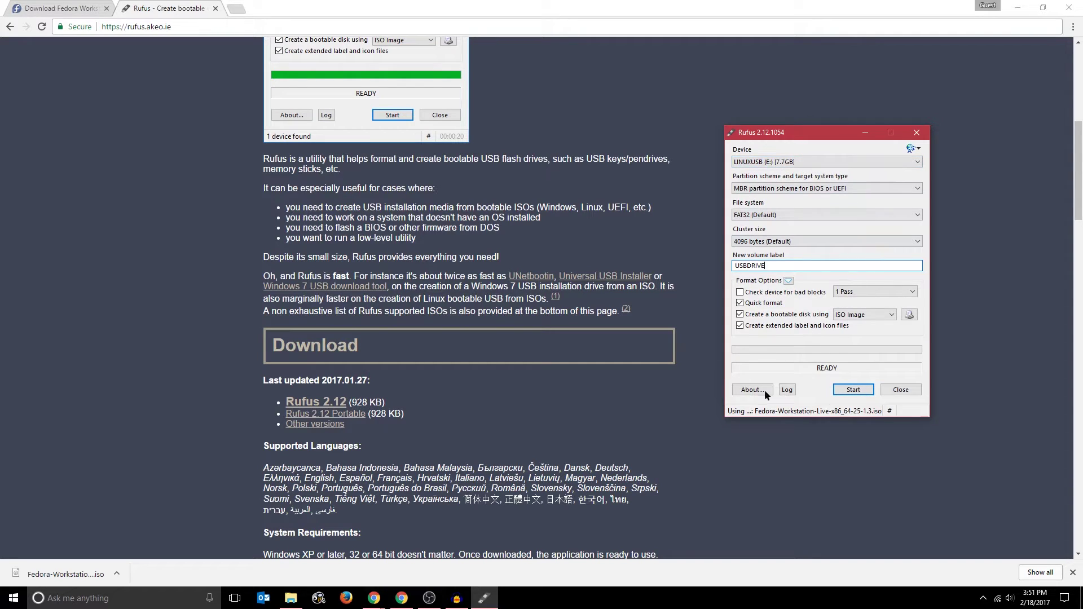
- Start the write, accepting the Syslinux download, ISO Image mode and the data-erase warning
click(855, 391)
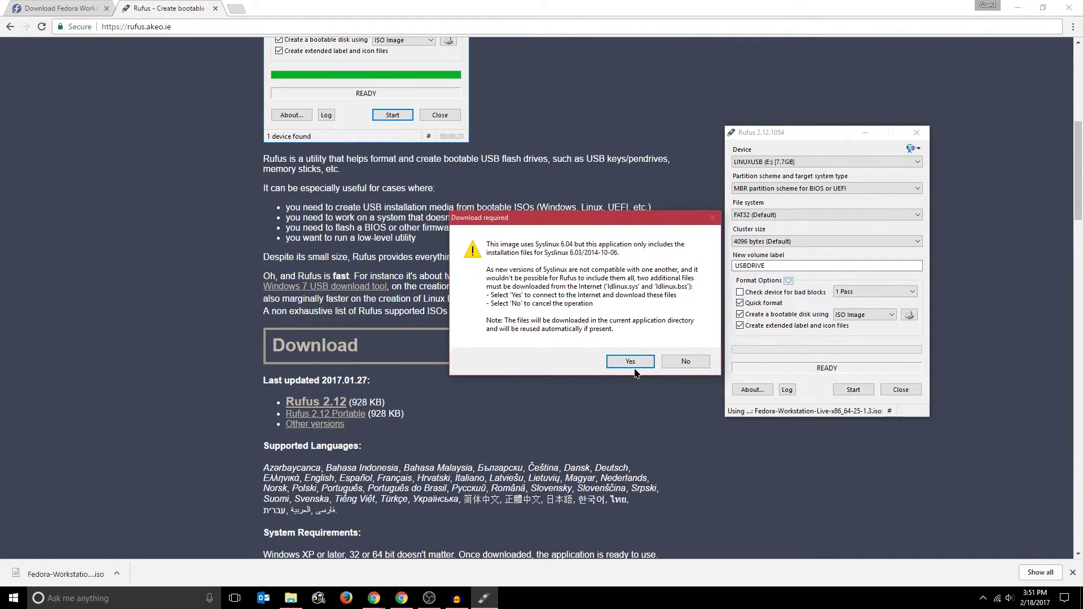
key(Return)
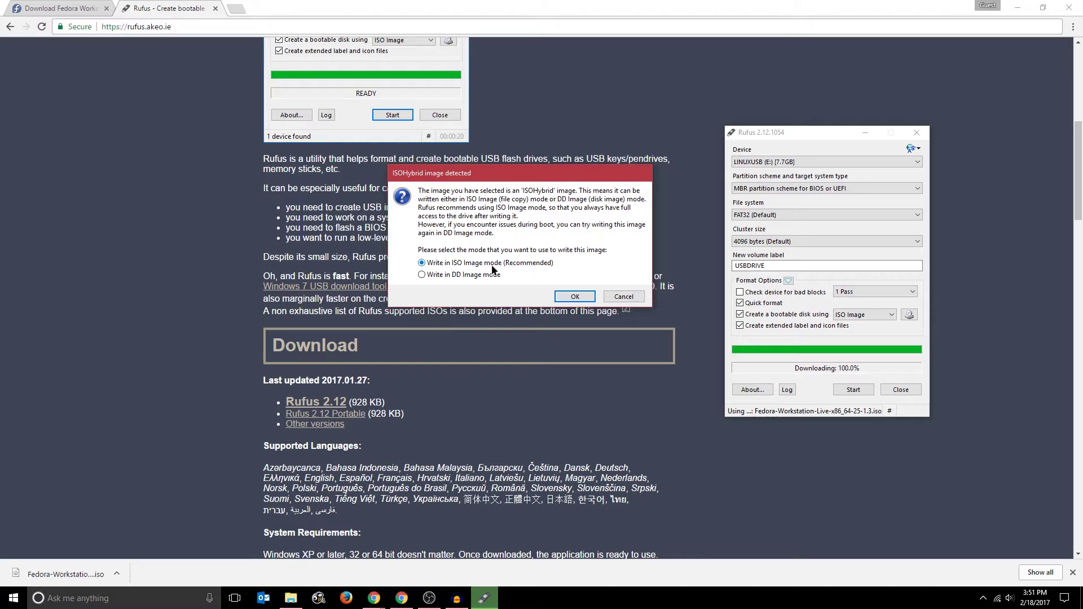
click(576, 298)
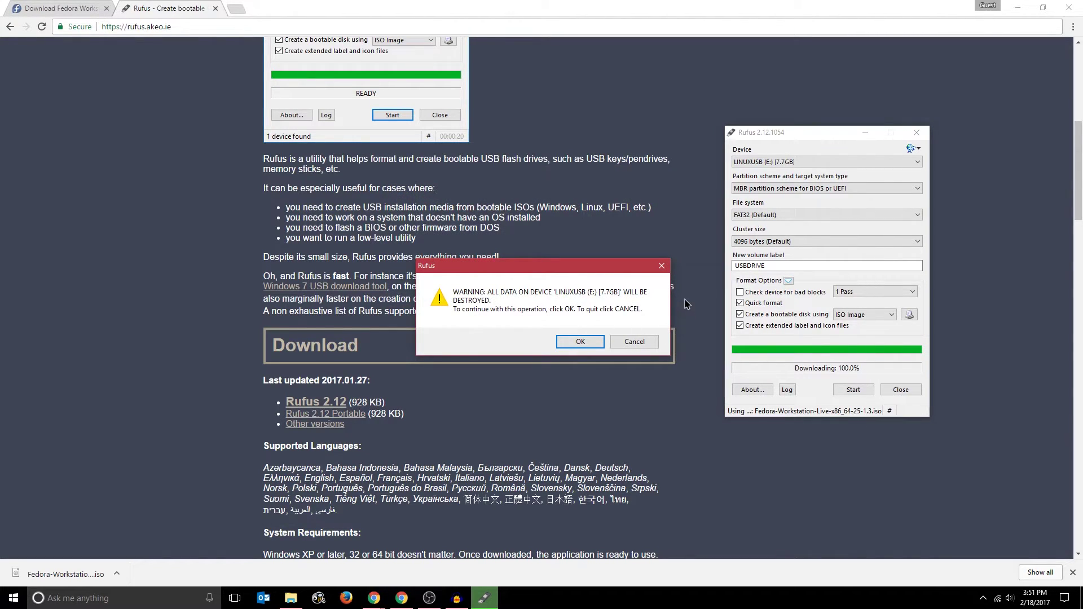
click(588, 341)
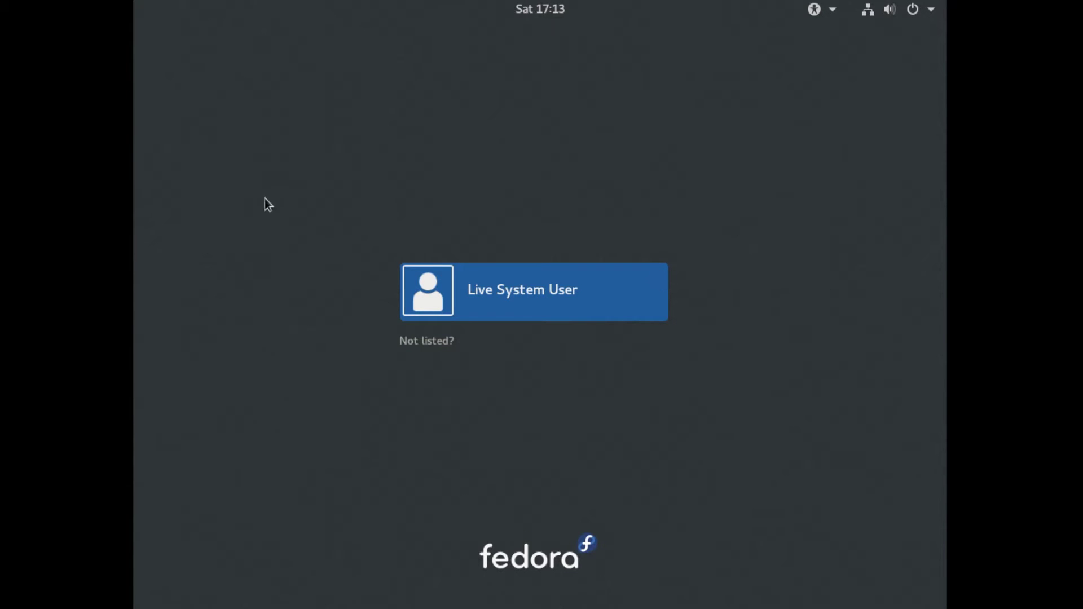
- Log in as Live System User and choose Install to Hard Drive
click(519, 291)
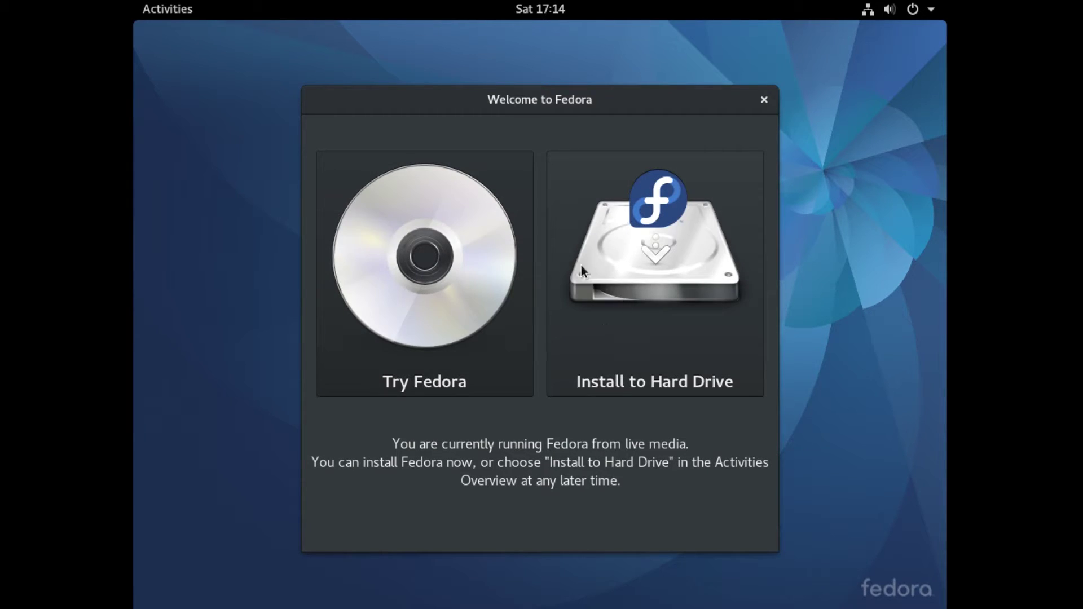
click(658, 271)
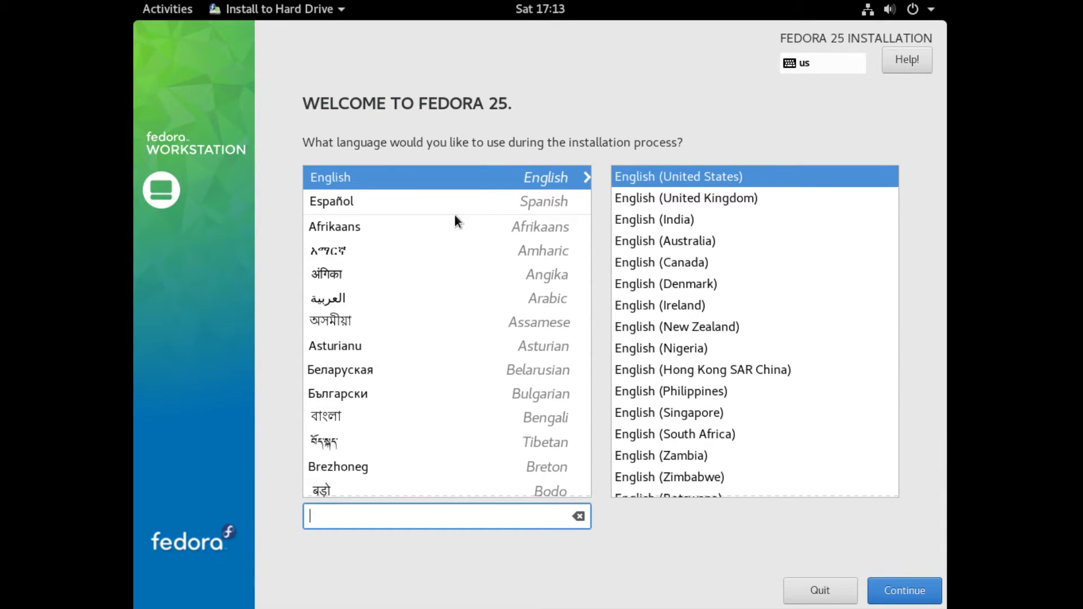
- Continue with English (United States) as the installation language
click(409, 175)
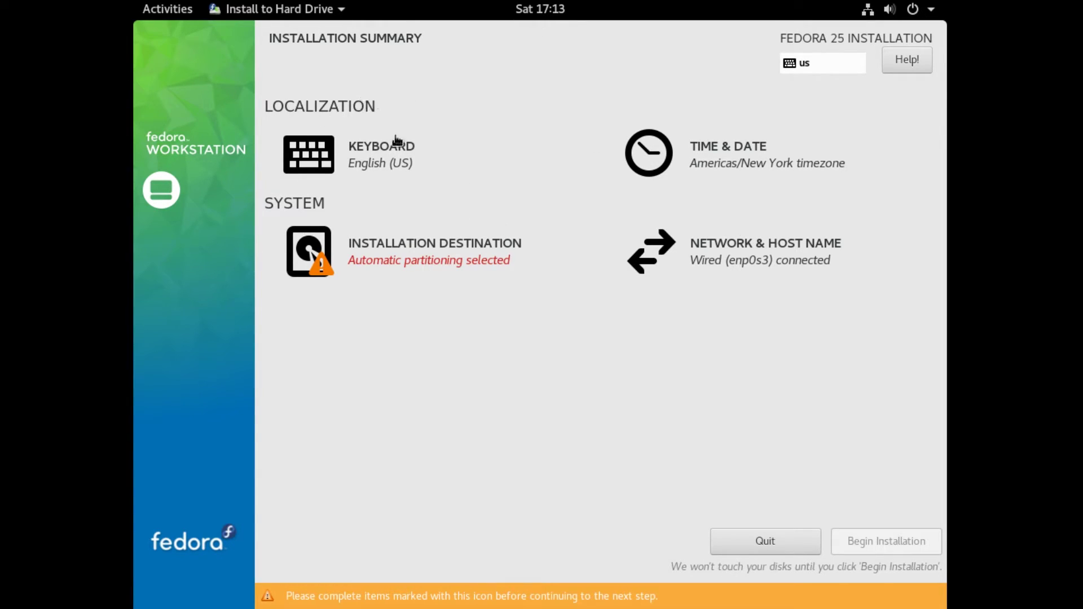
- Keep the English (US) keyboard layout after testing it with sample typing
click(409, 171)
click(191, 153)
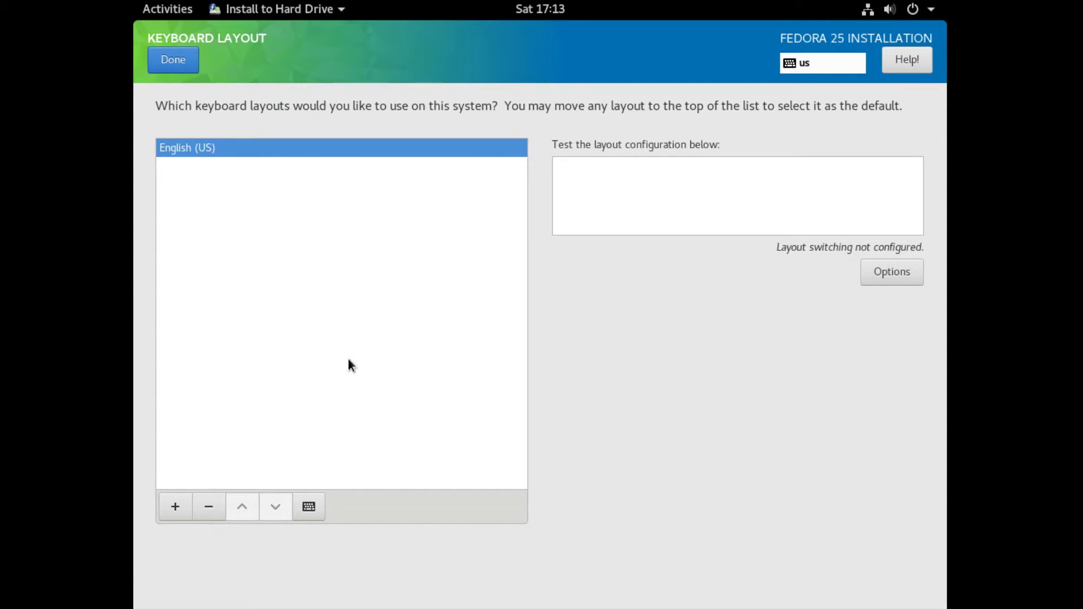
click(720, 203)
text(dgjkahsdasjkdf123)
click(174, 58)
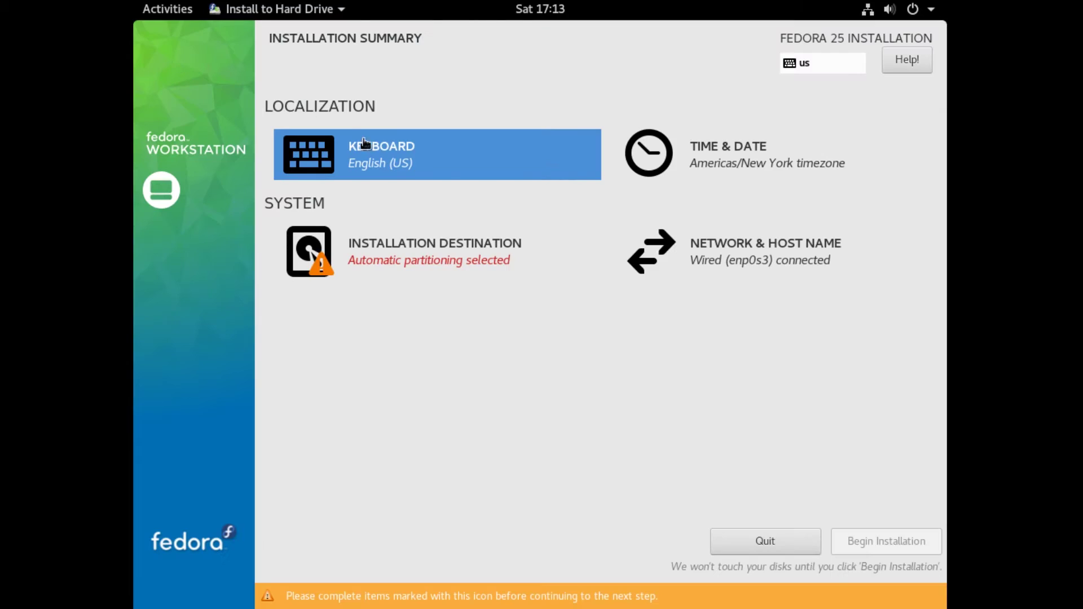
- Set the timezone back to Americas/New York on the time and date map
click(697, 171)
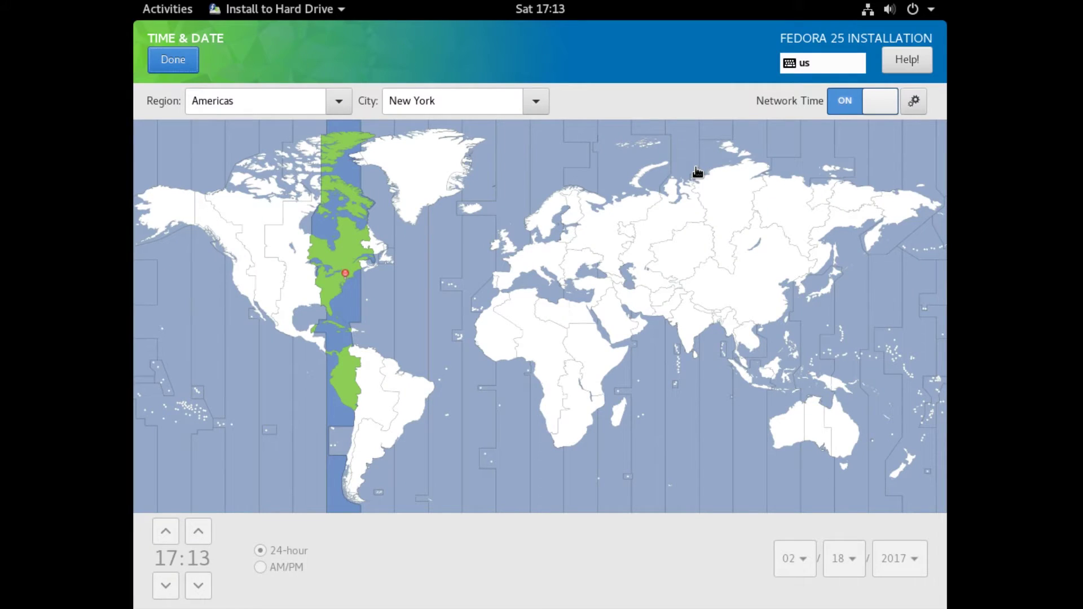
click(332, 283)
click(345, 267)
- Confirm the New York timezone, then select the 20 GiB ATA VBOX HARDDISK for automatic partitioning
click(163, 60)
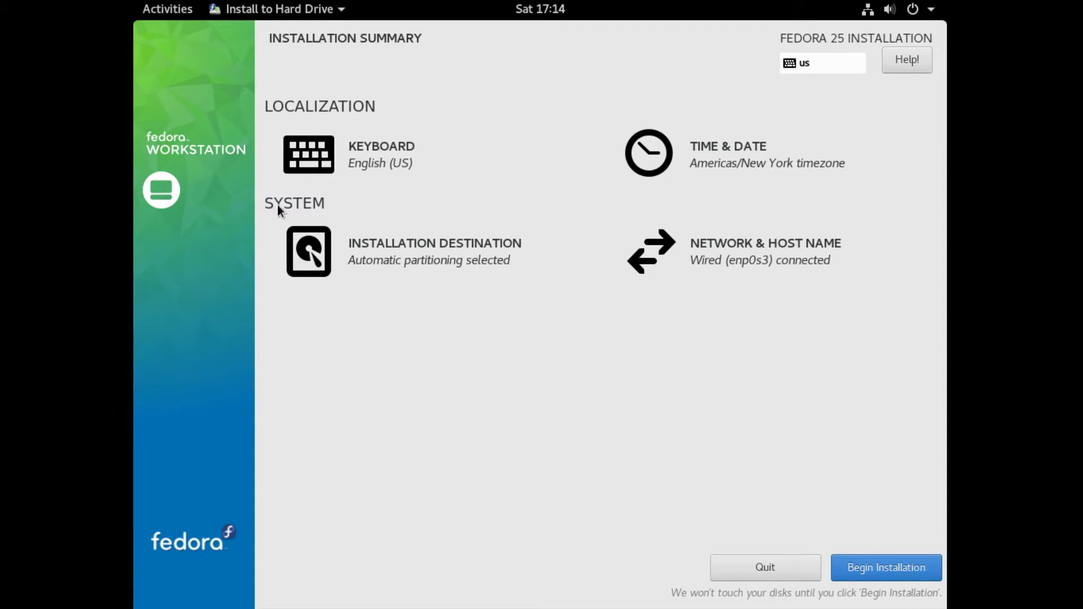
click(356, 248)
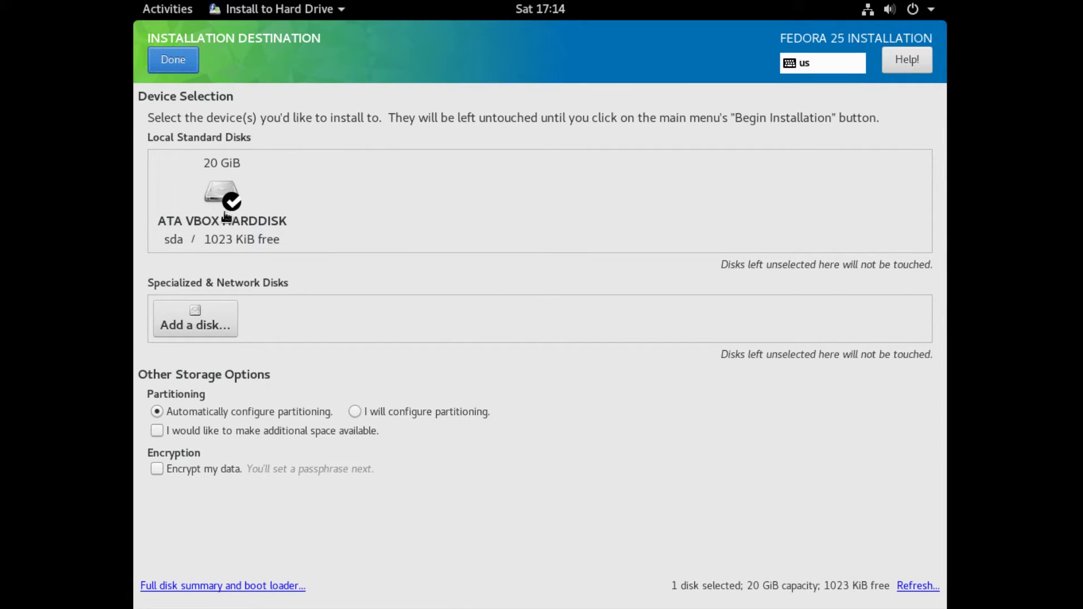
click(241, 204)
click(240, 205)
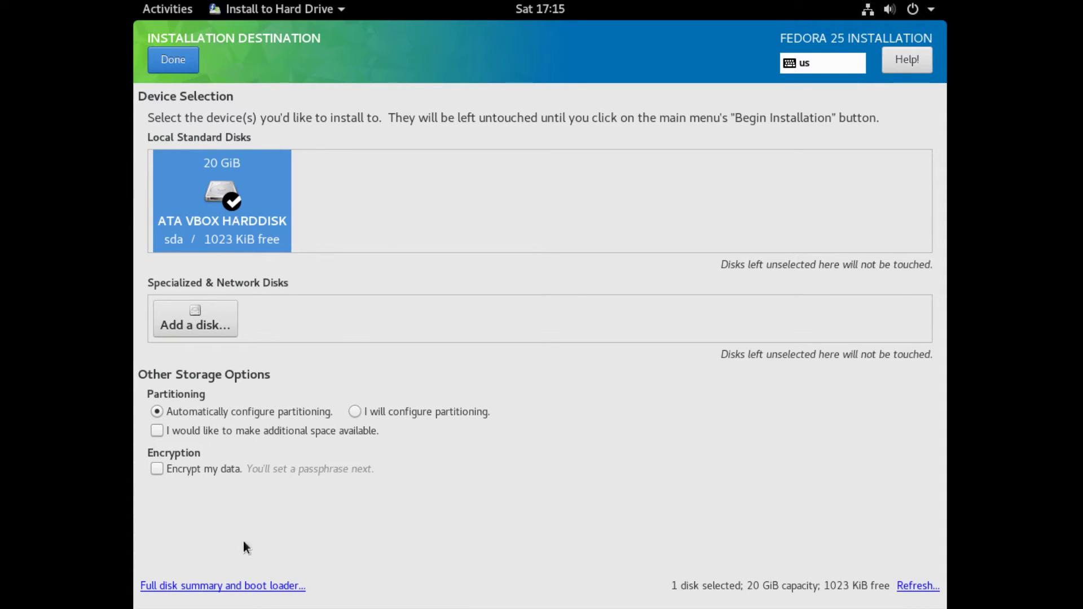
click(173, 62)
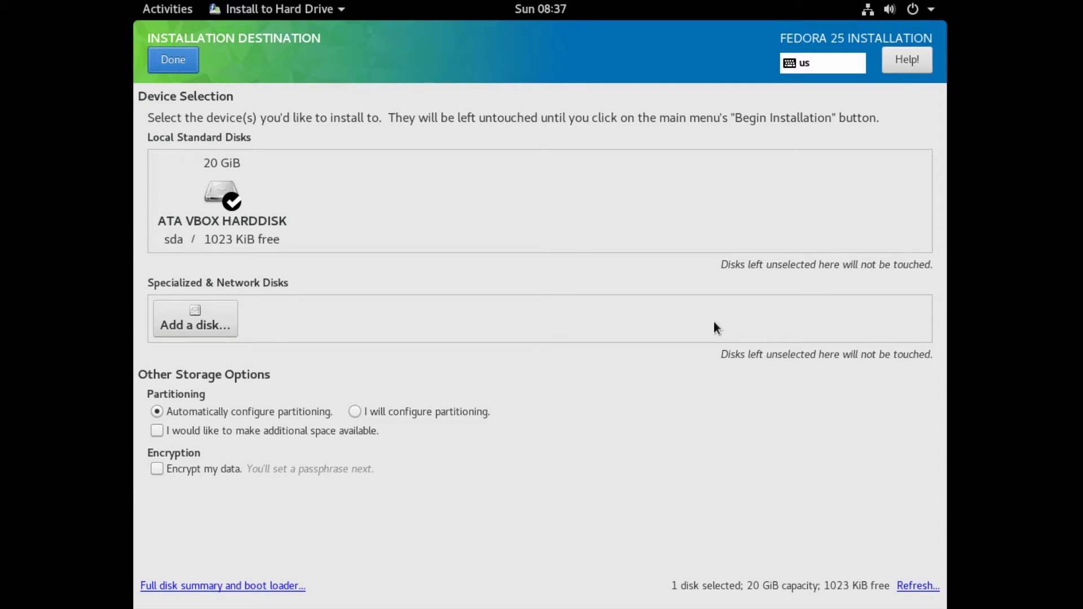
- Accept the 20 GiB disk and reclaim all its space by deleting every existing partition
click(171, 59)
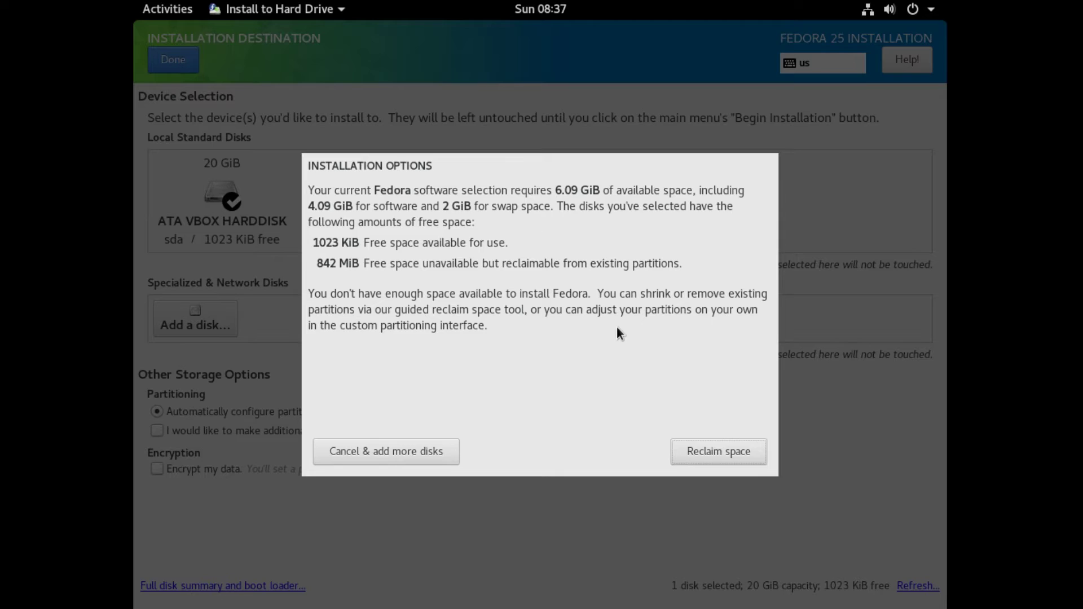
click(712, 458)
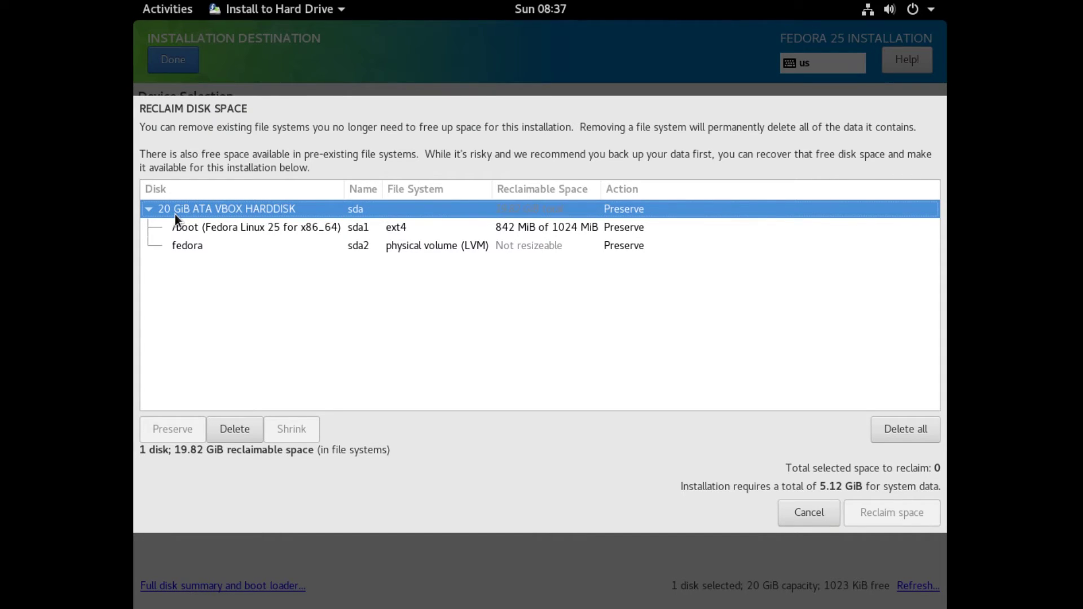
click(895, 437)
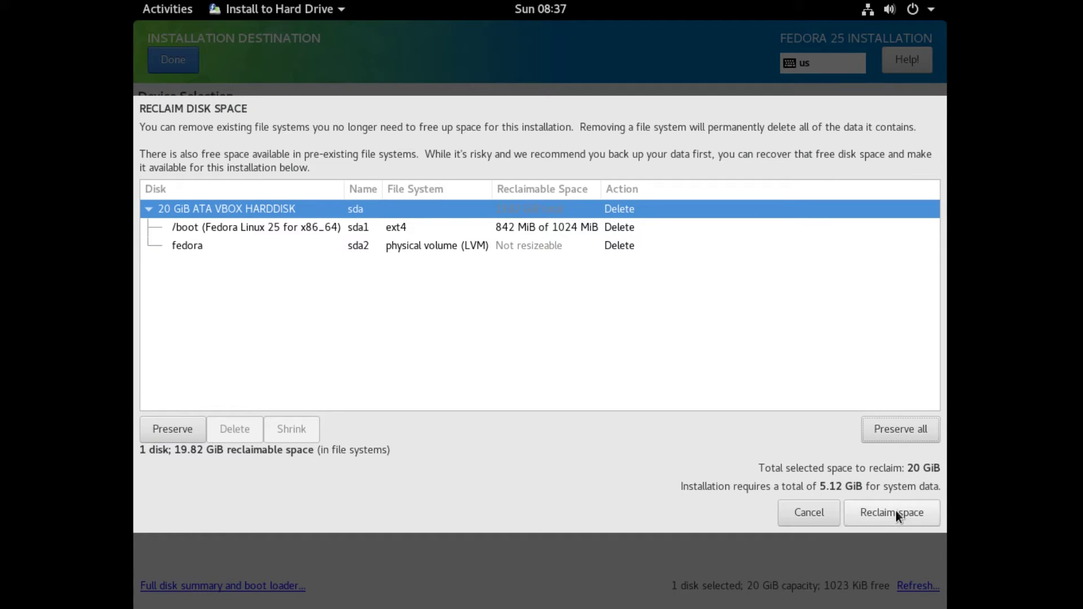
click(897, 515)
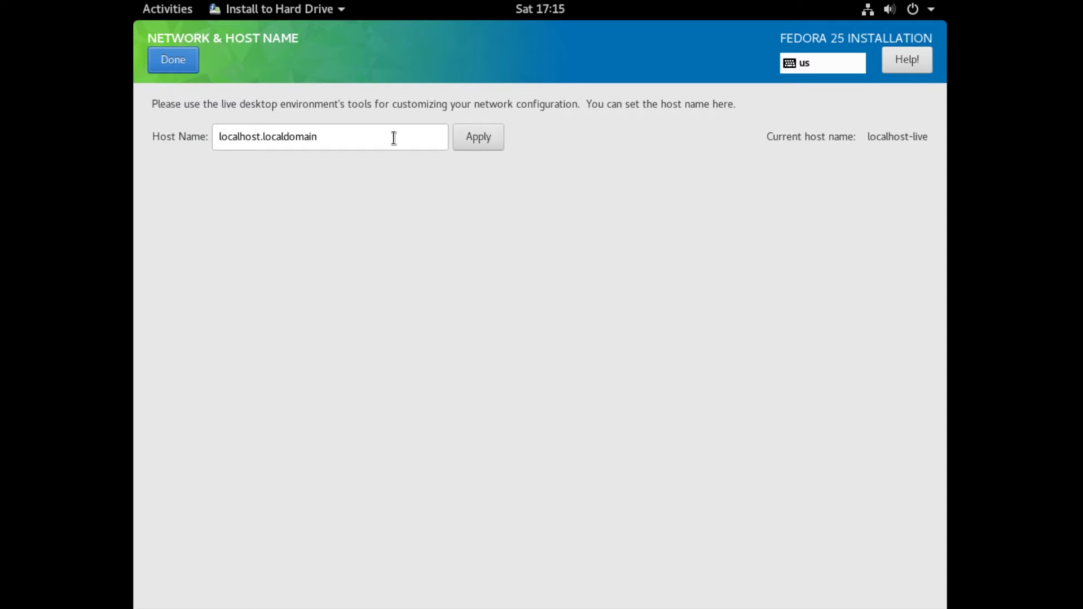
- Replace the host name localhost.localdomain with BYTE-FEDORA and confirm it
drag(394, 137, 167, 138)
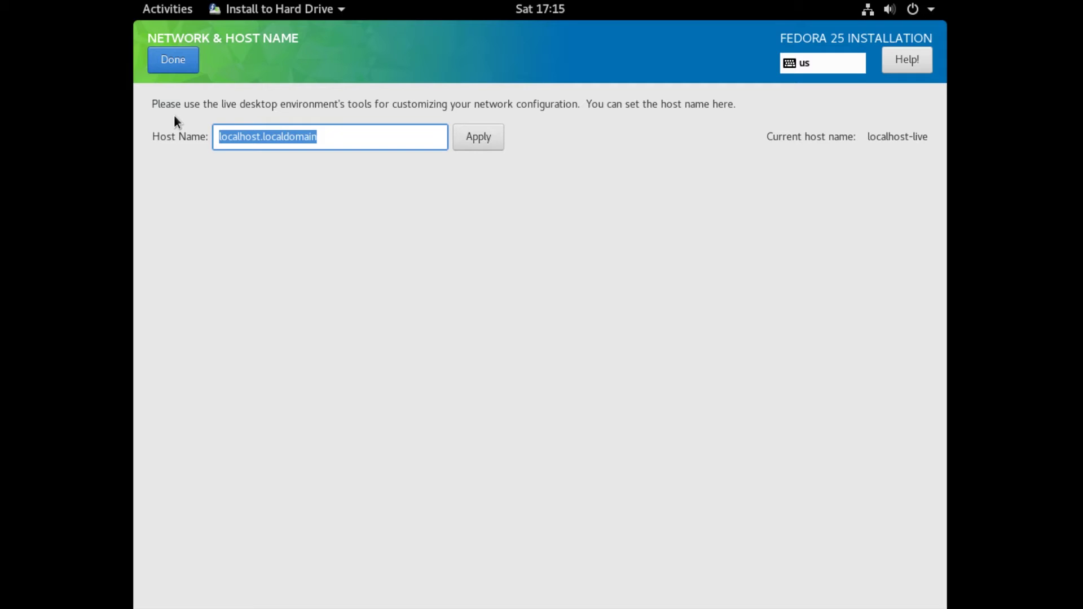
text(FEDORA)
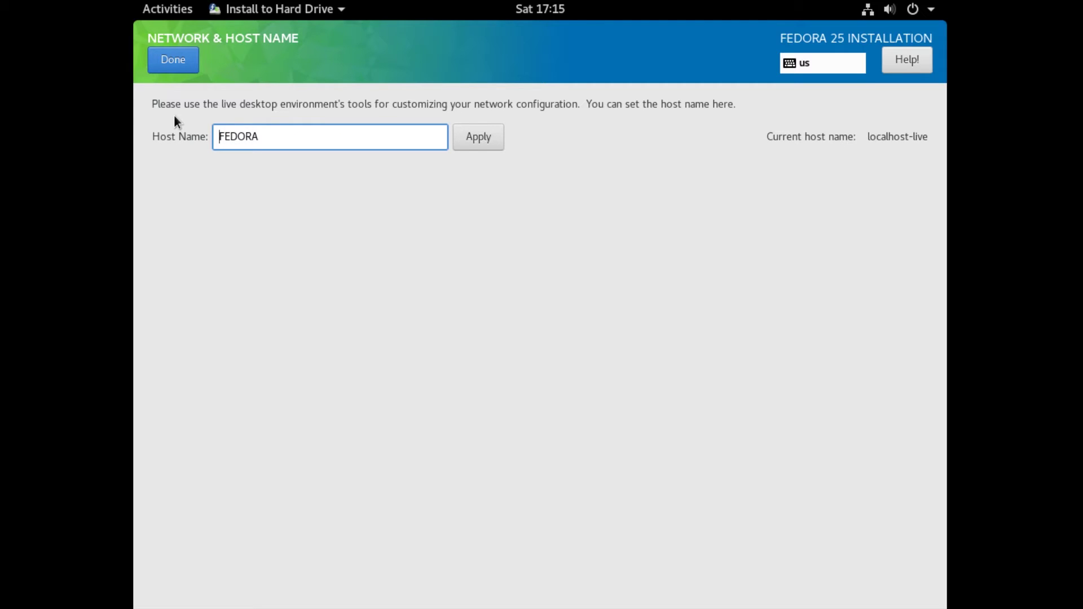
key(Home)
text(BTE)
key(BackSpace)
key(BackSpace)
key(BackSpace)
text(BYTE-)
click(171, 67)
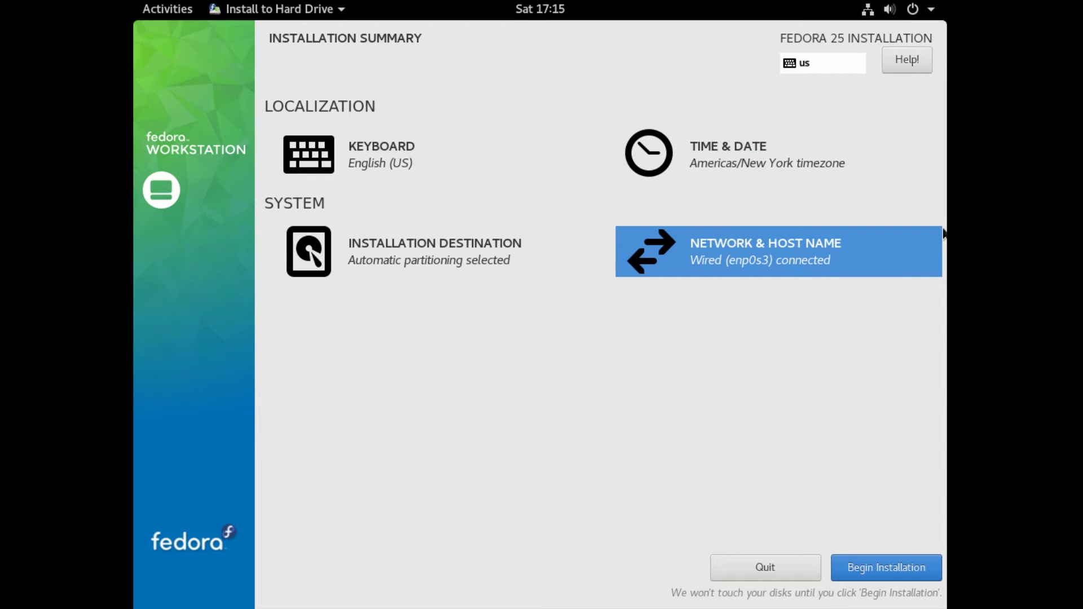
- Begin the installation, then enter and confirm a root password while software installs
click(865, 567)
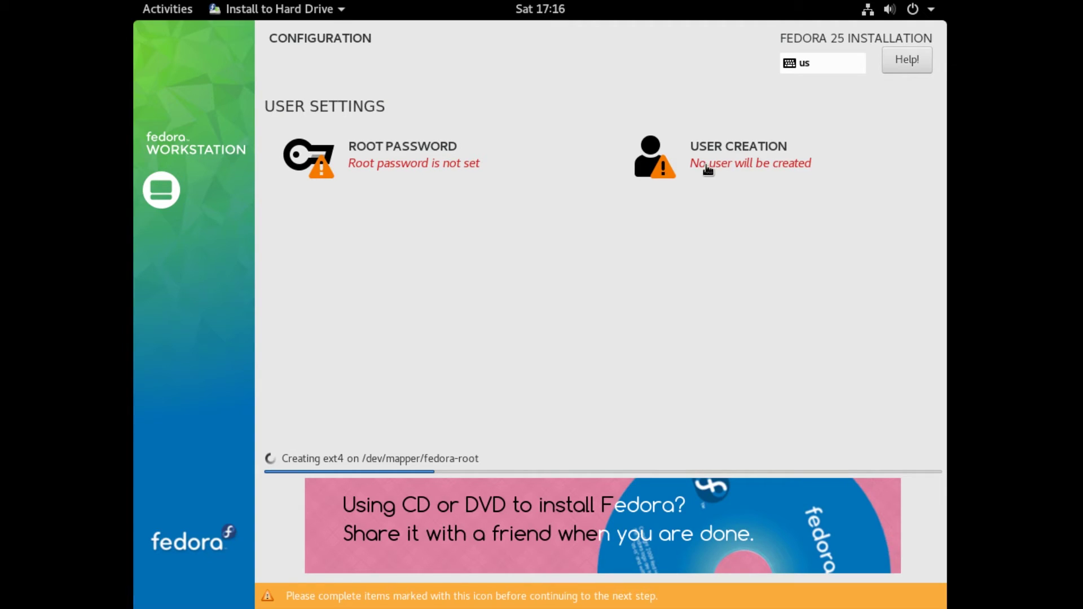
click(379, 166)
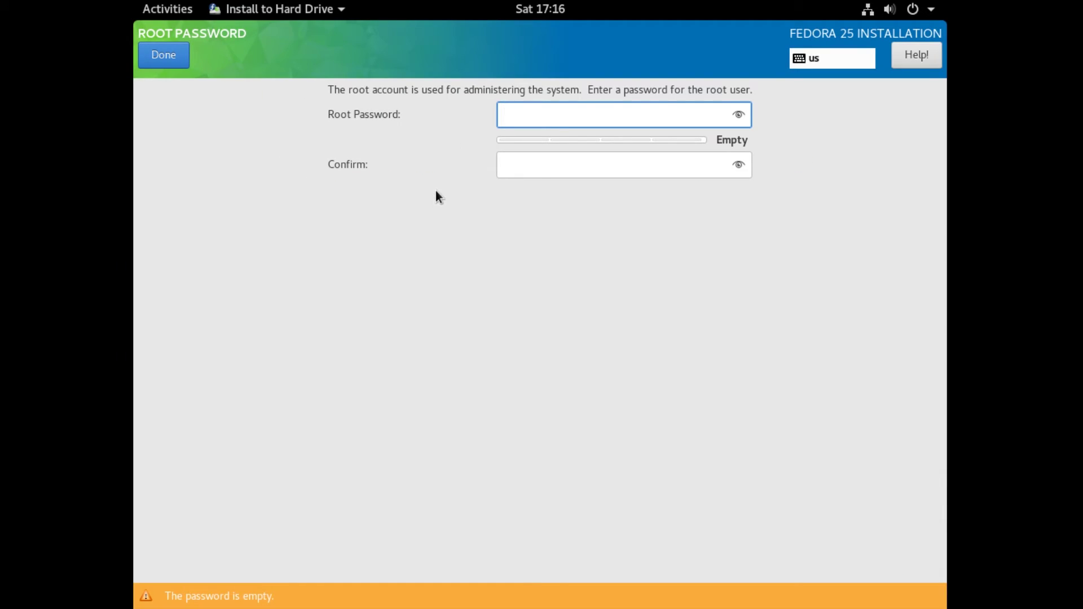
text(•••••)
key(BackSpace)
key(BackSpace)
key(ctrl+a)
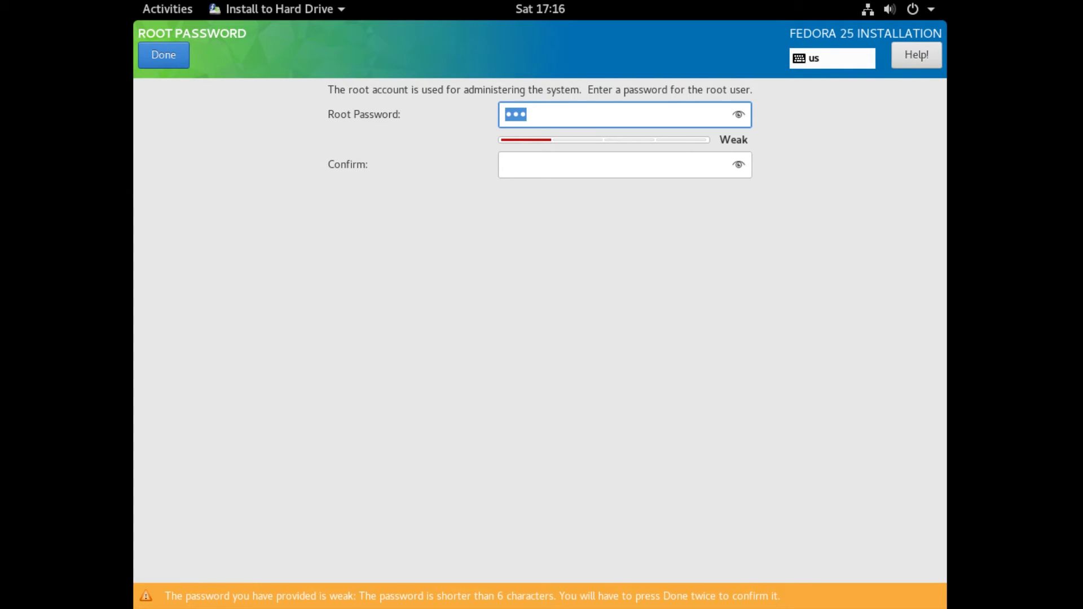
text(•••••••••)
key(Tab)
text(••••••)
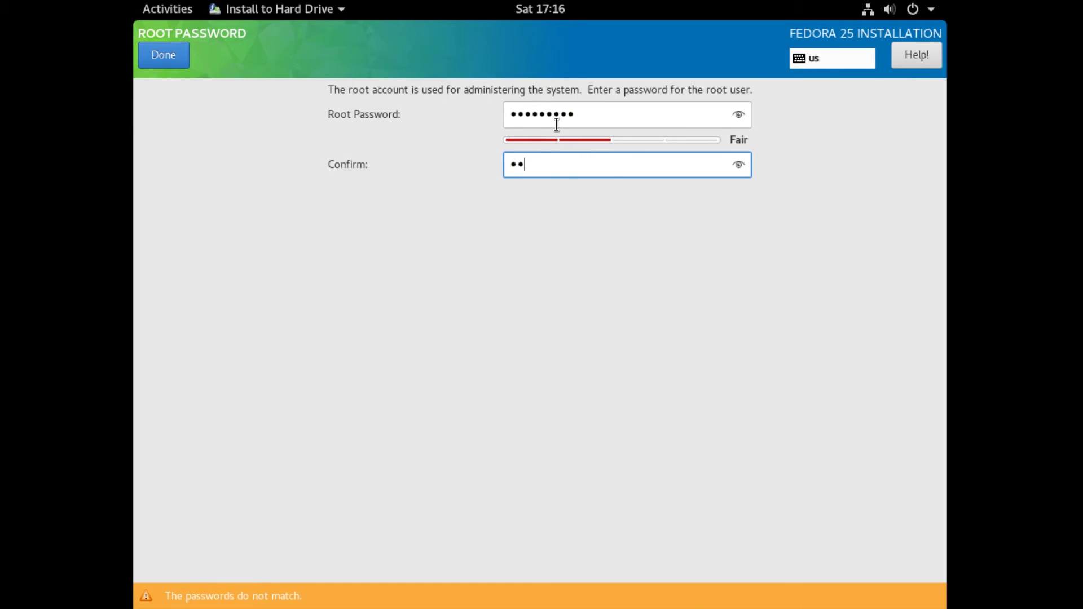
text(•••)
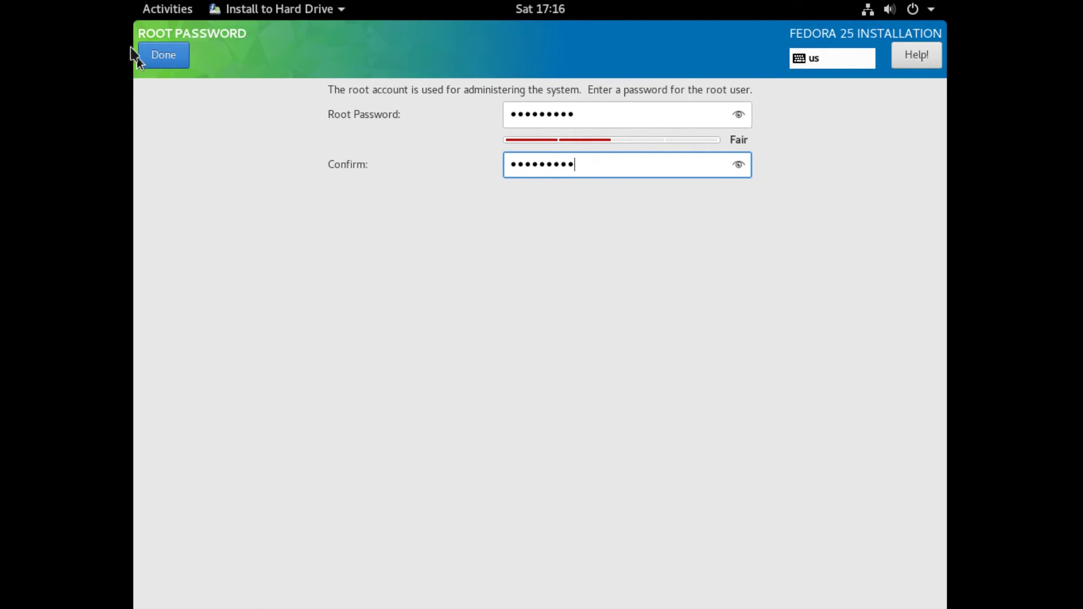
click(165, 49)
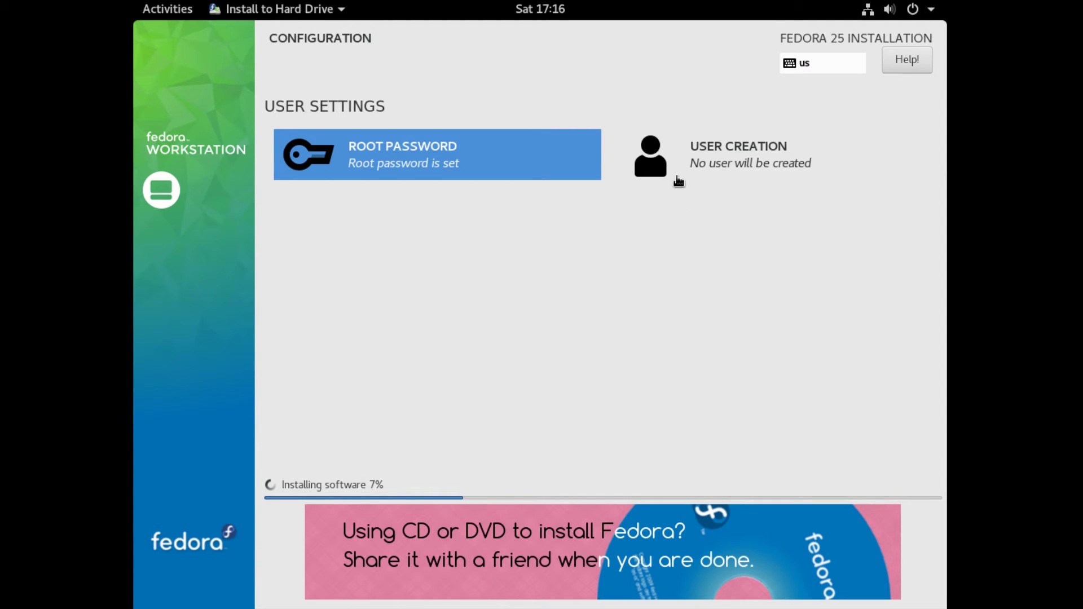
- Create a regular user with full name, user name and a confirmed password
click(716, 153)
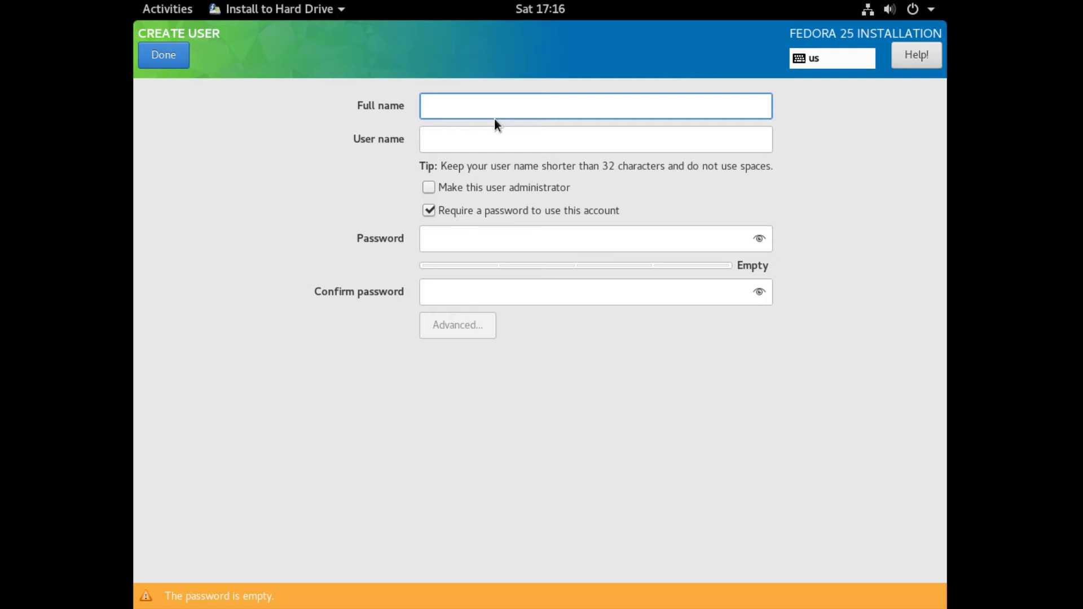
text(Byte Linux)
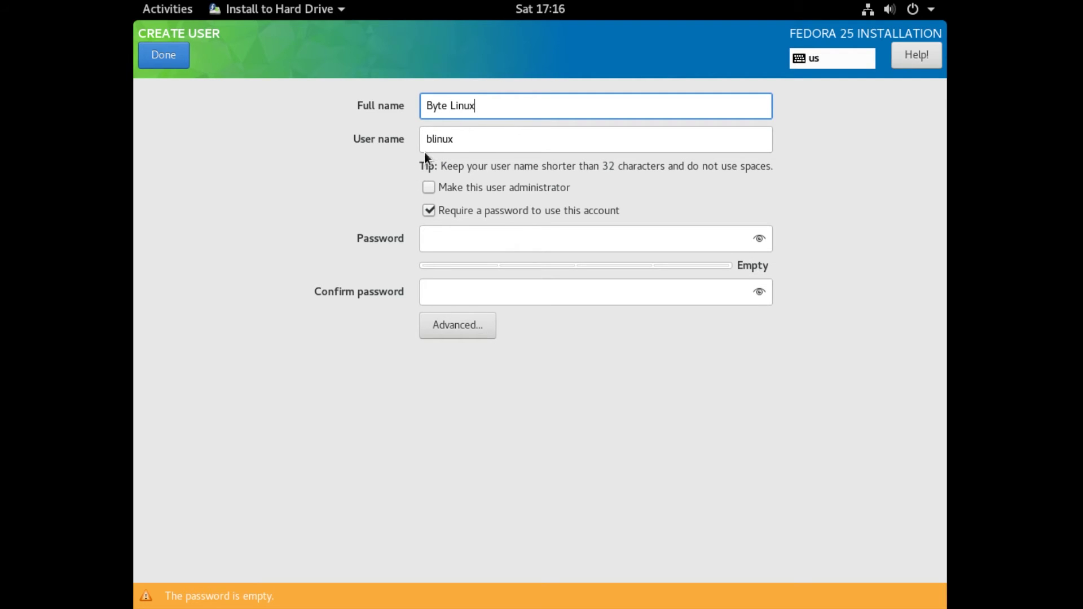
text( of)
click(457, 239)
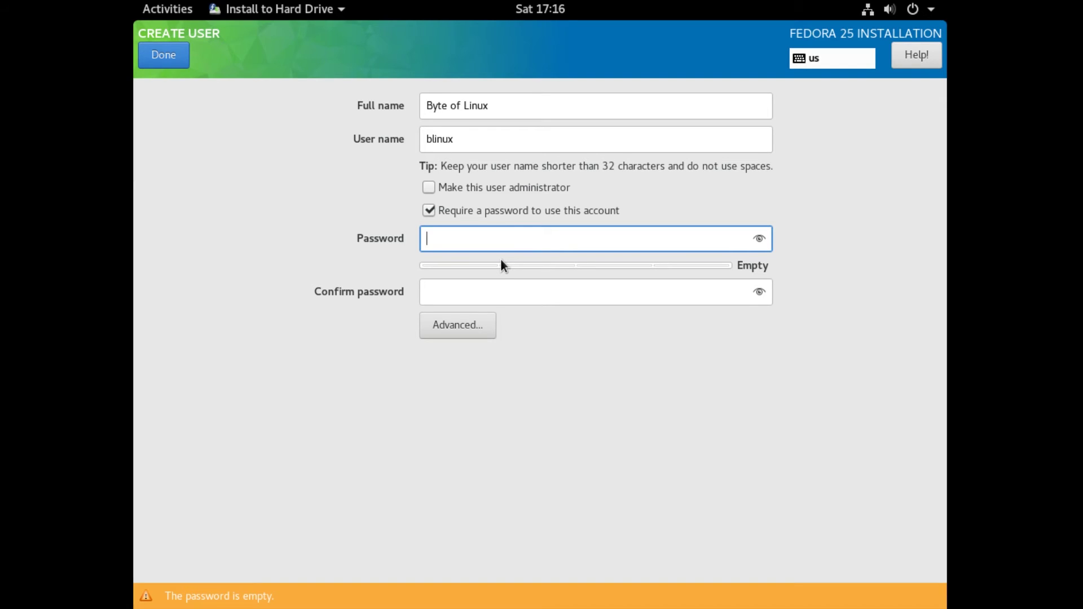
text(•••••••••)
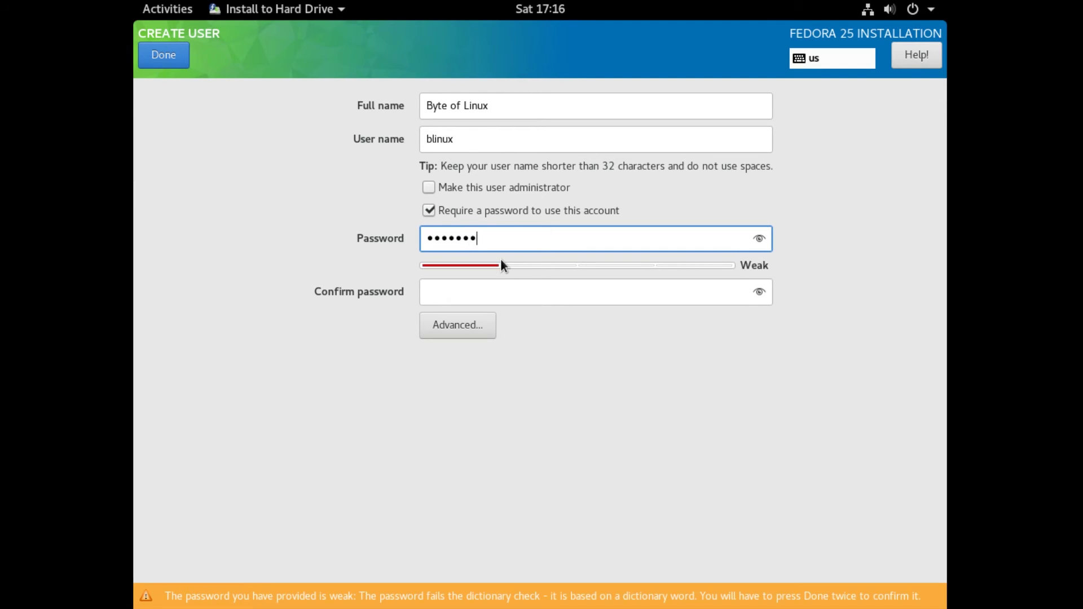
key(Tab)
text(•••••••••)
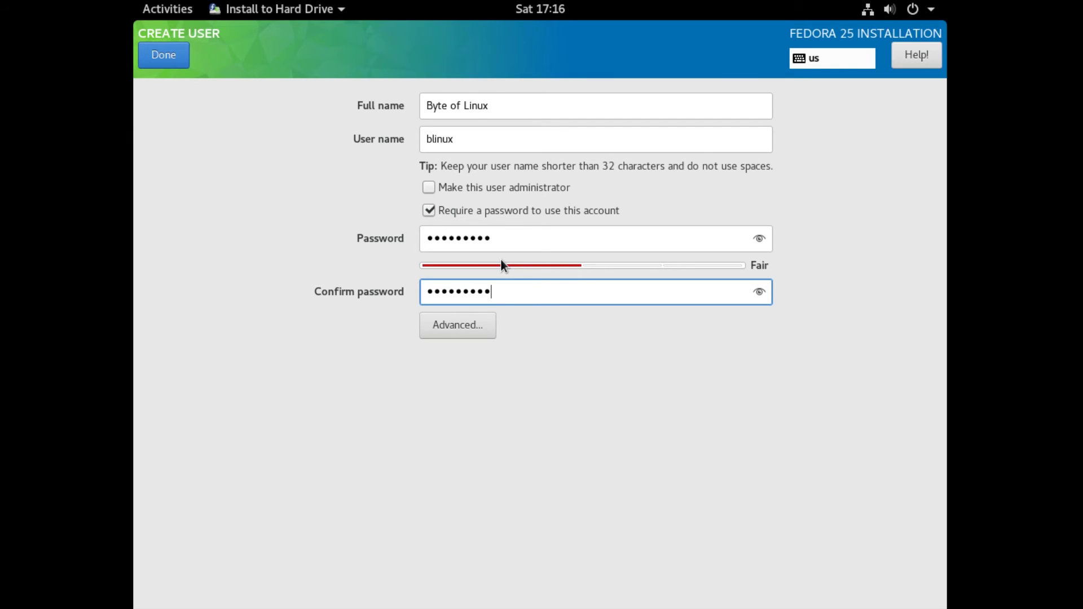
click(156, 59)
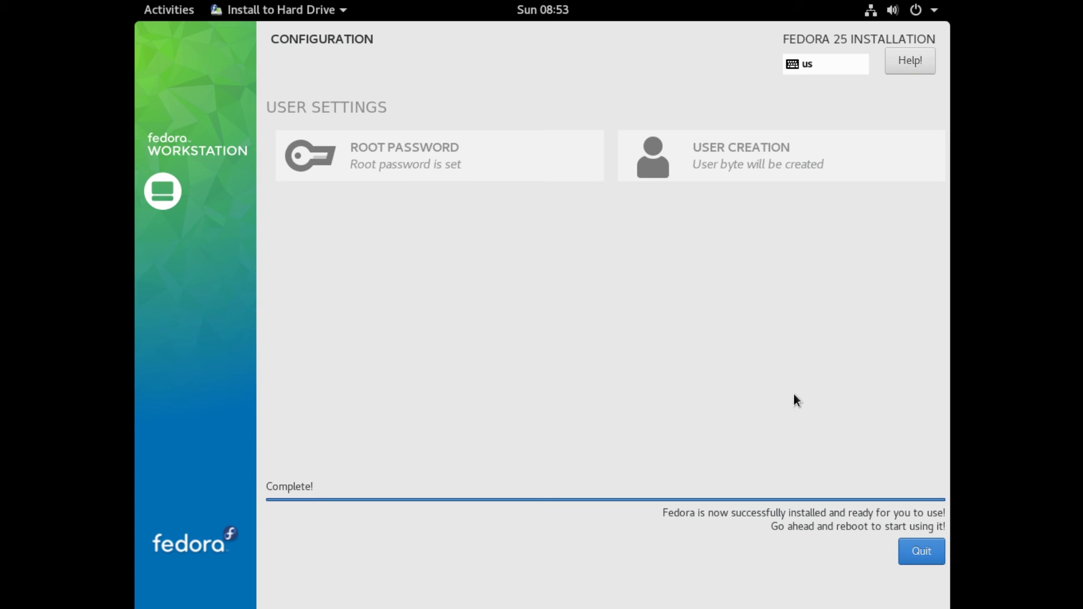
- Quit the installer once installation reports Complete!
click(920, 553)
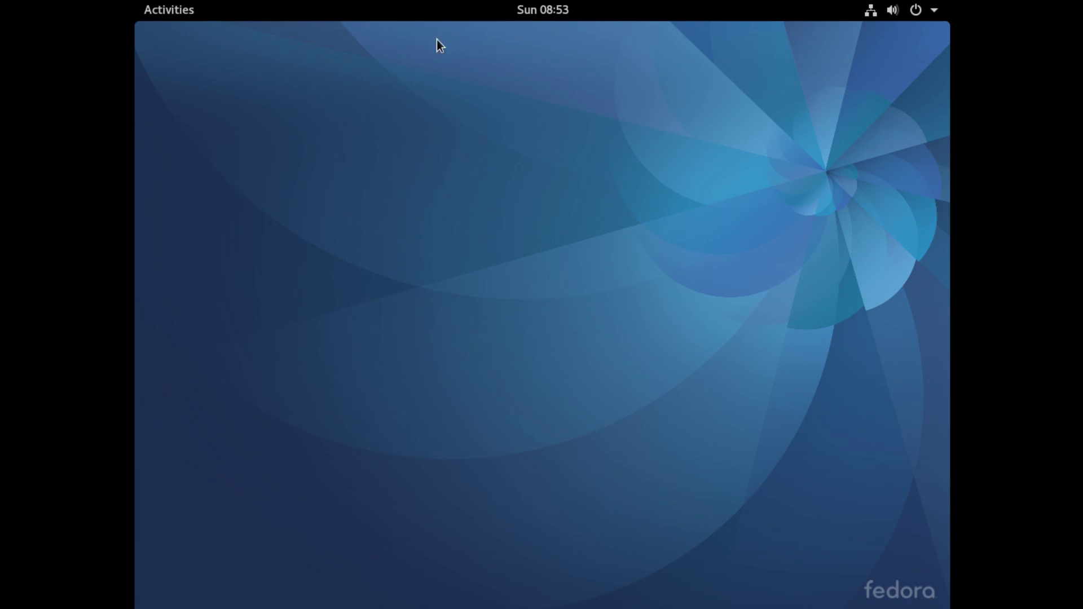
- Bring up the Power Off dialog from the top-right system menu
click(932, 16)
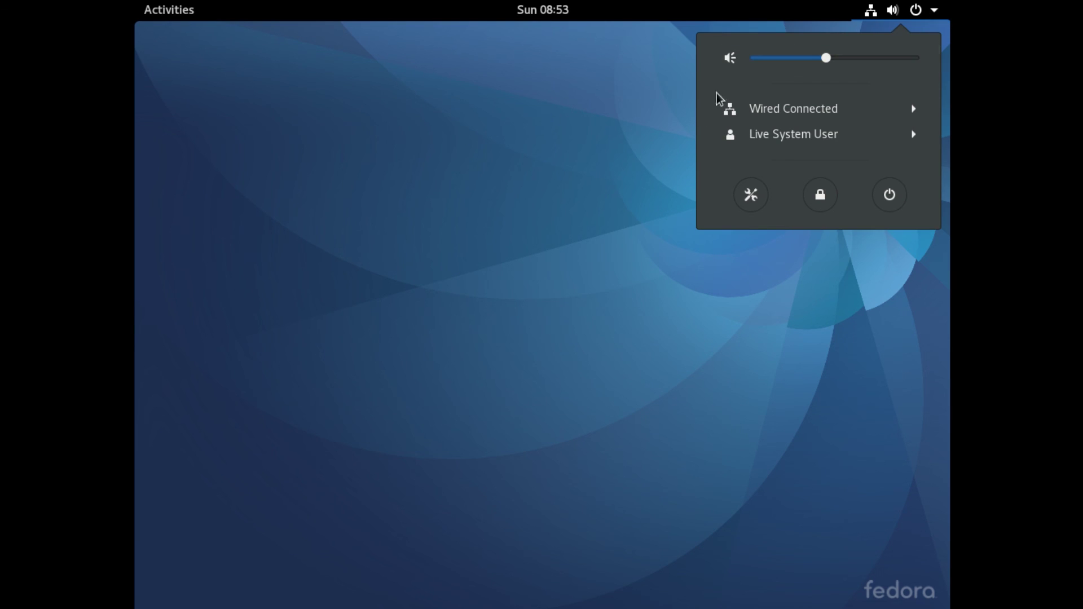
click(878, 203)
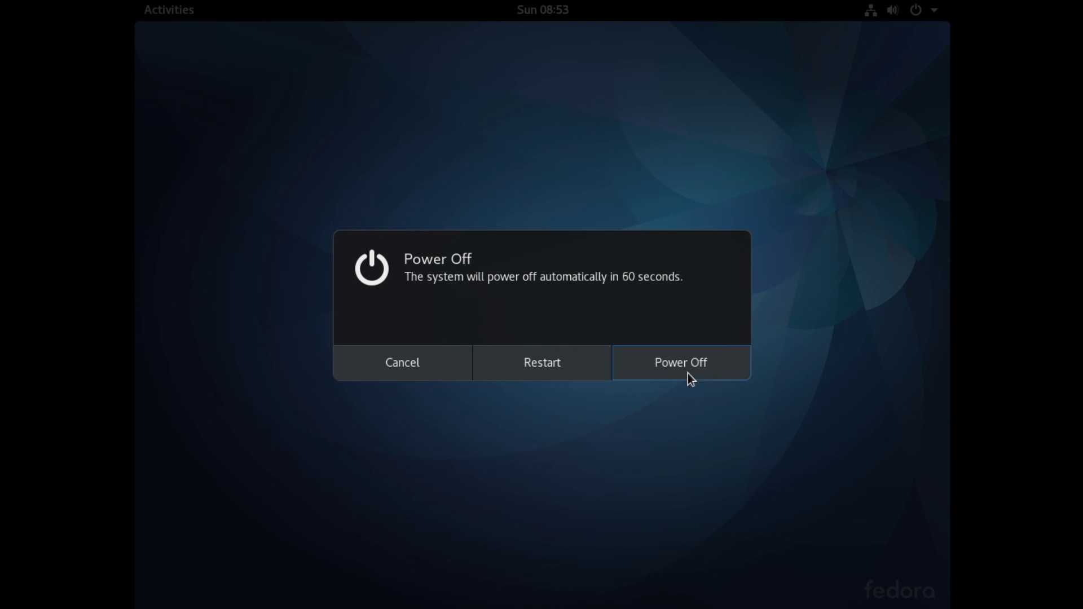